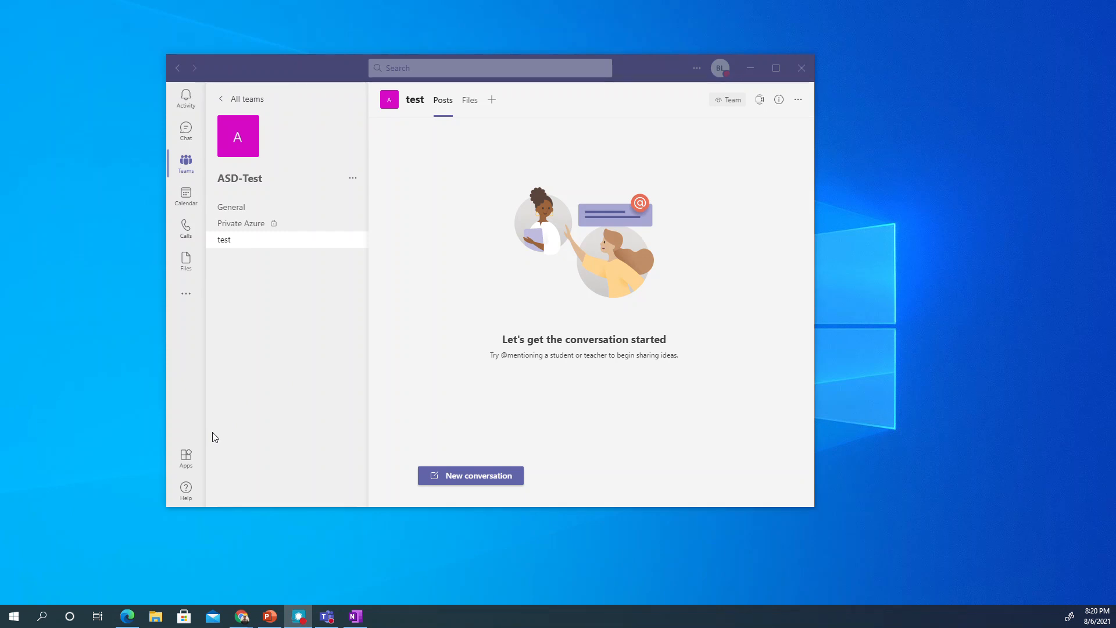
- Open the Teams Apps store from the left rail
click(186, 458)
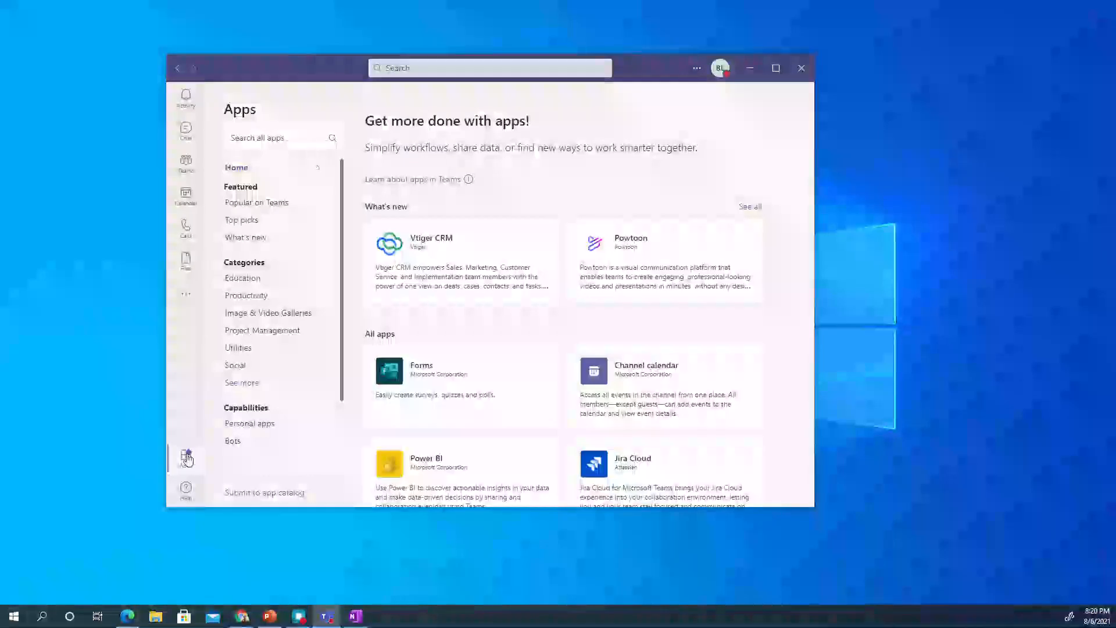
- Search the store for 'github' and add the GitHub app, opening its bot chat
click(266, 138)
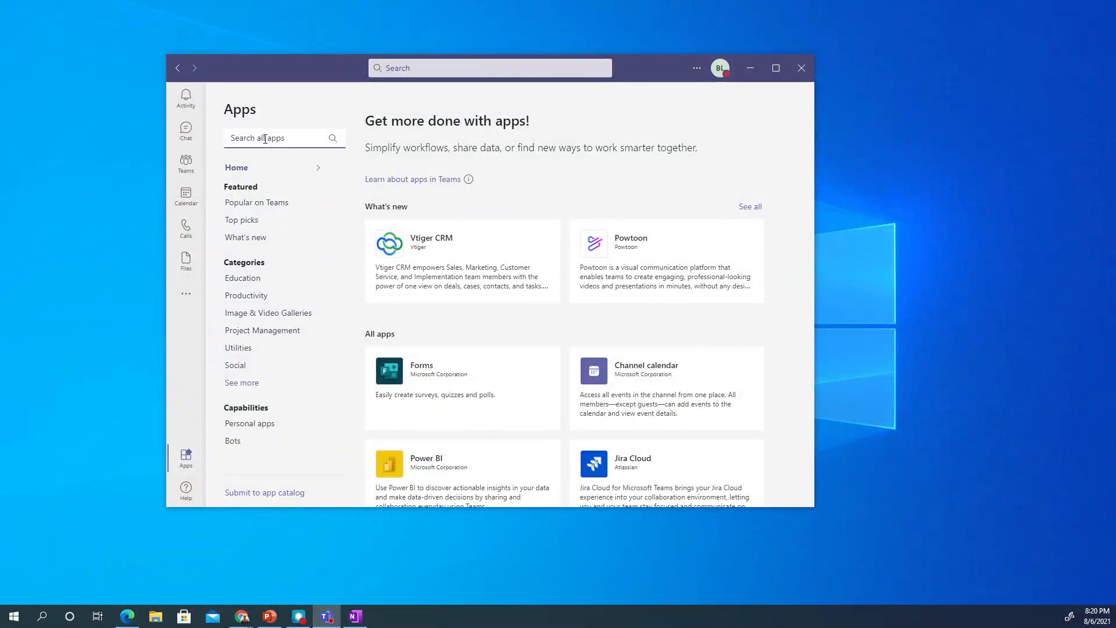
text(github)
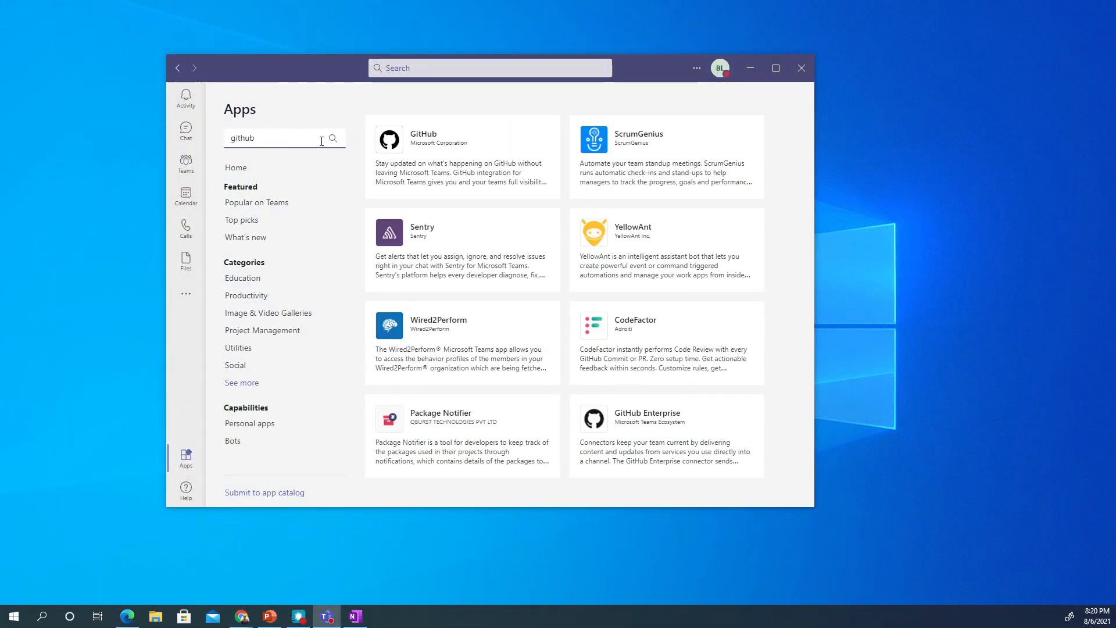
click(404, 142)
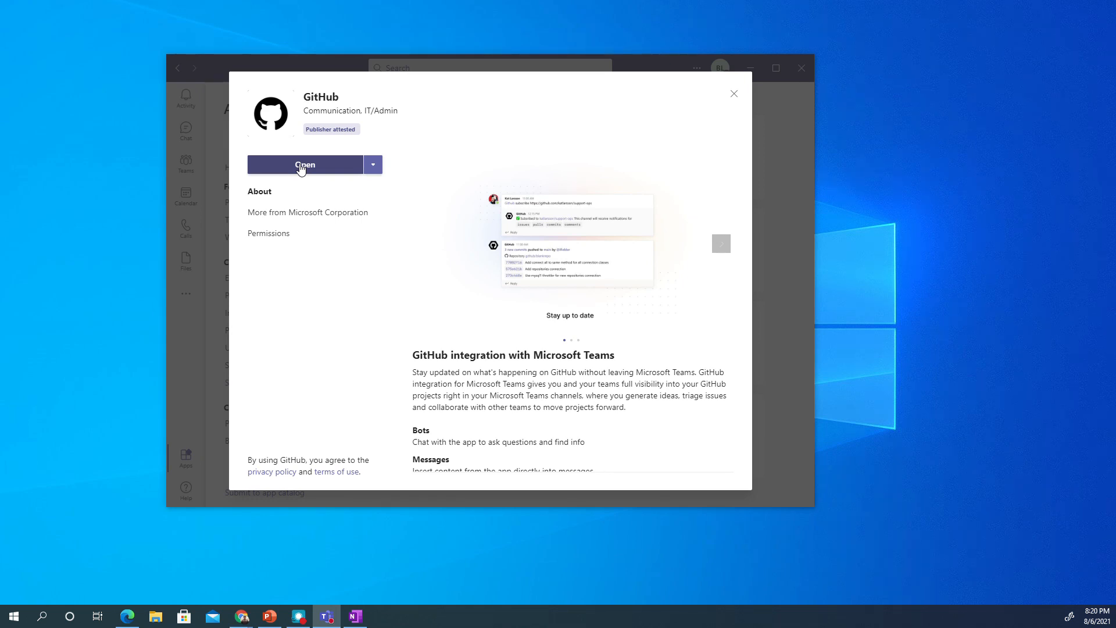
click(301, 166)
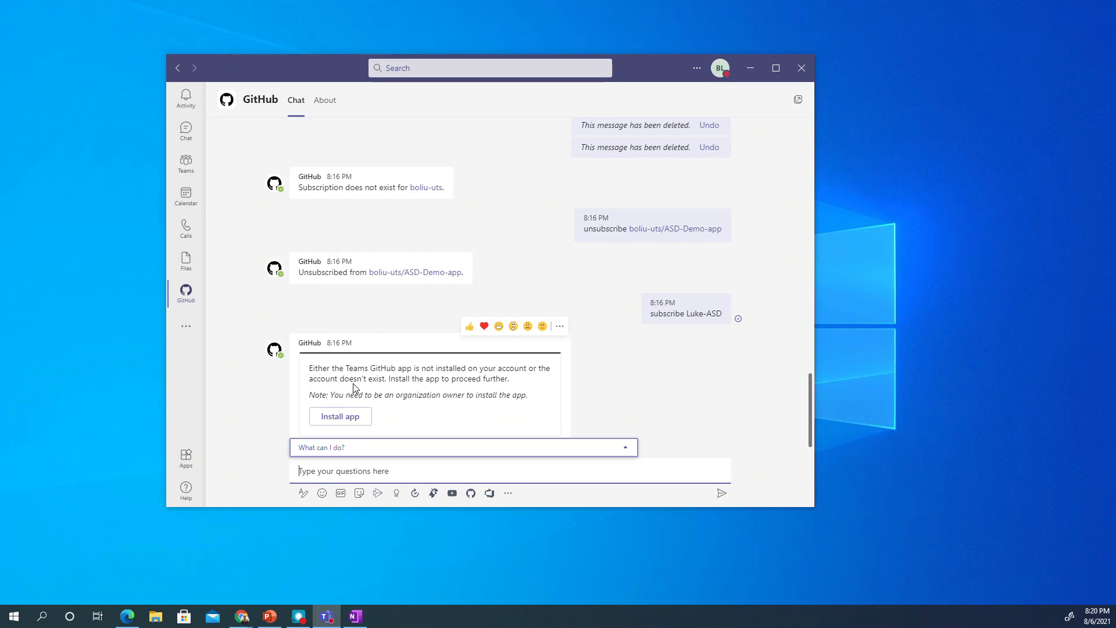
- Start installing Microsoft Teams for GitHub from the Install app button on the bot's card
click(427, 413)
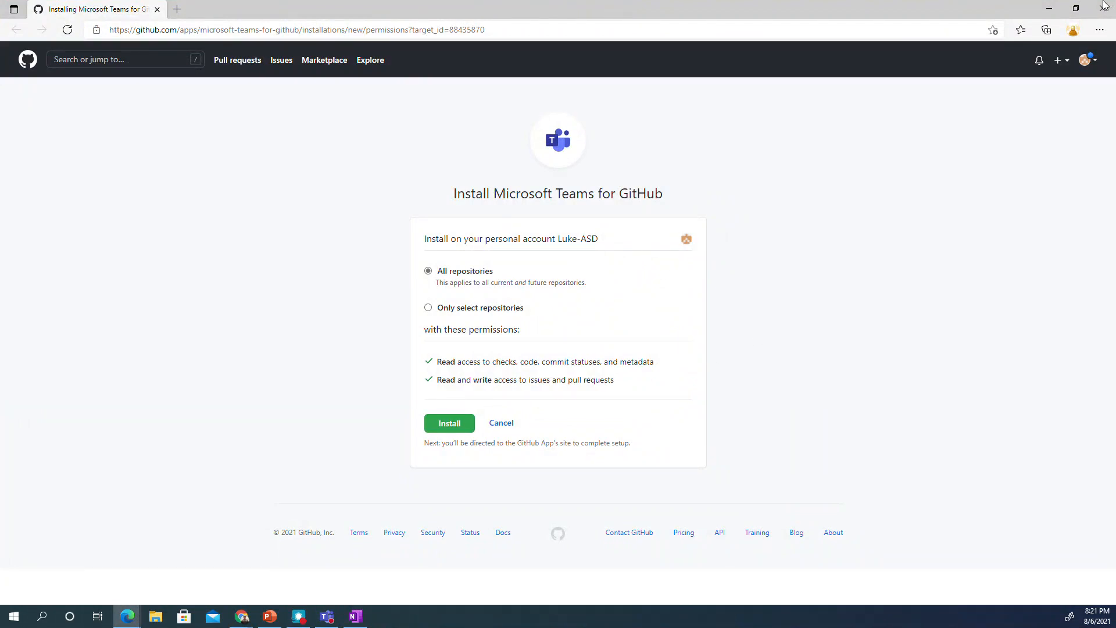
- Install Microsoft Teams for GitHub on all repositories, confirming with the account password
click(1092, 63)
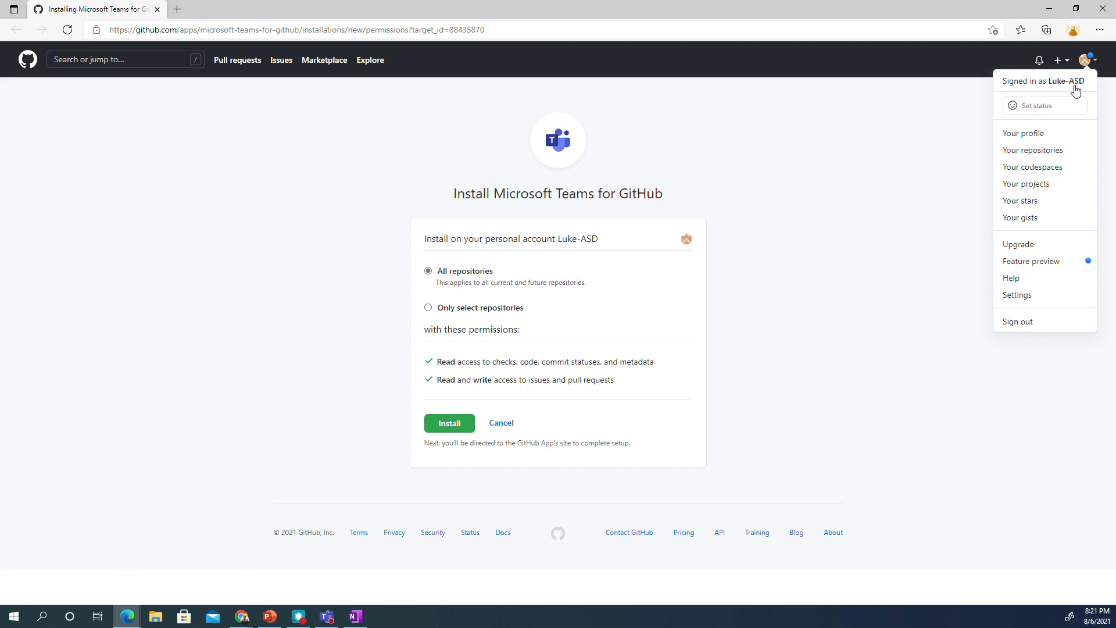
click(834, 208)
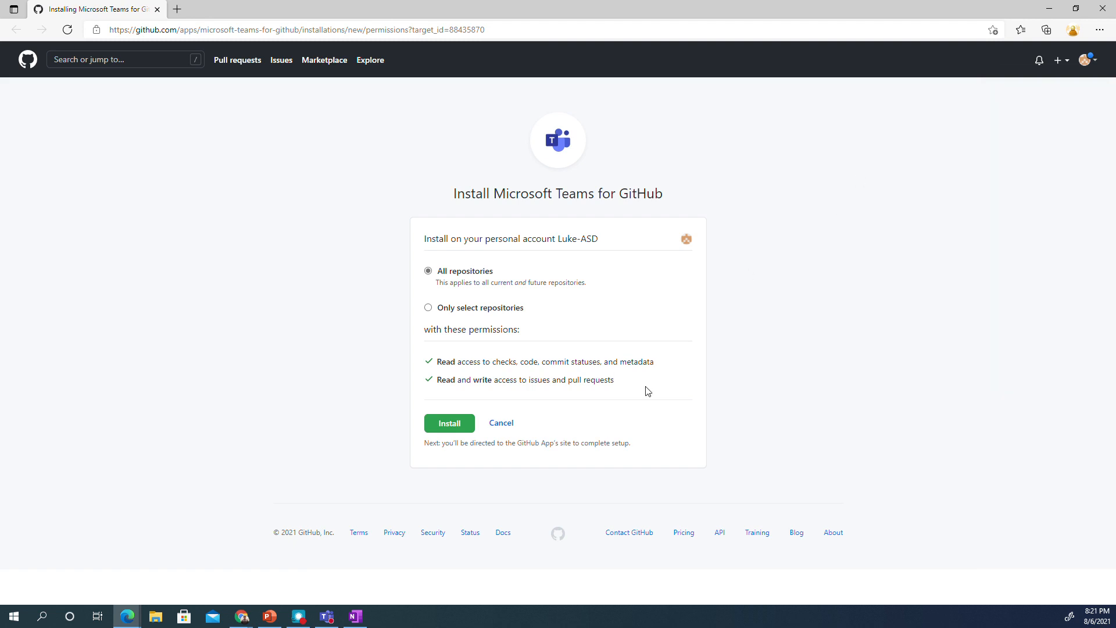
click(446, 430)
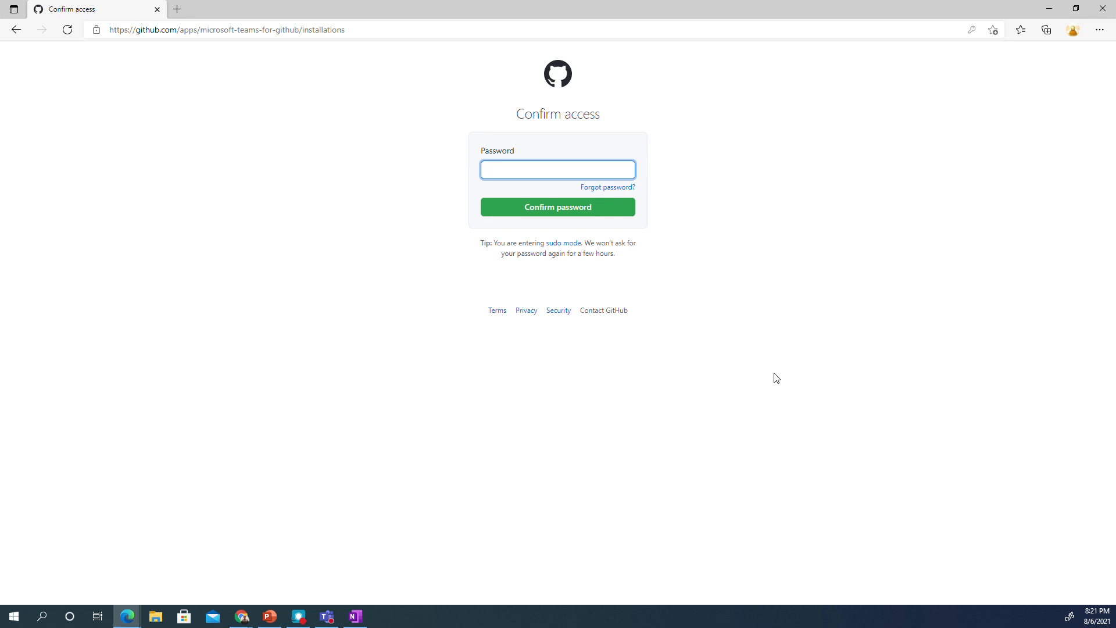
text(*********)
click(605, 211)
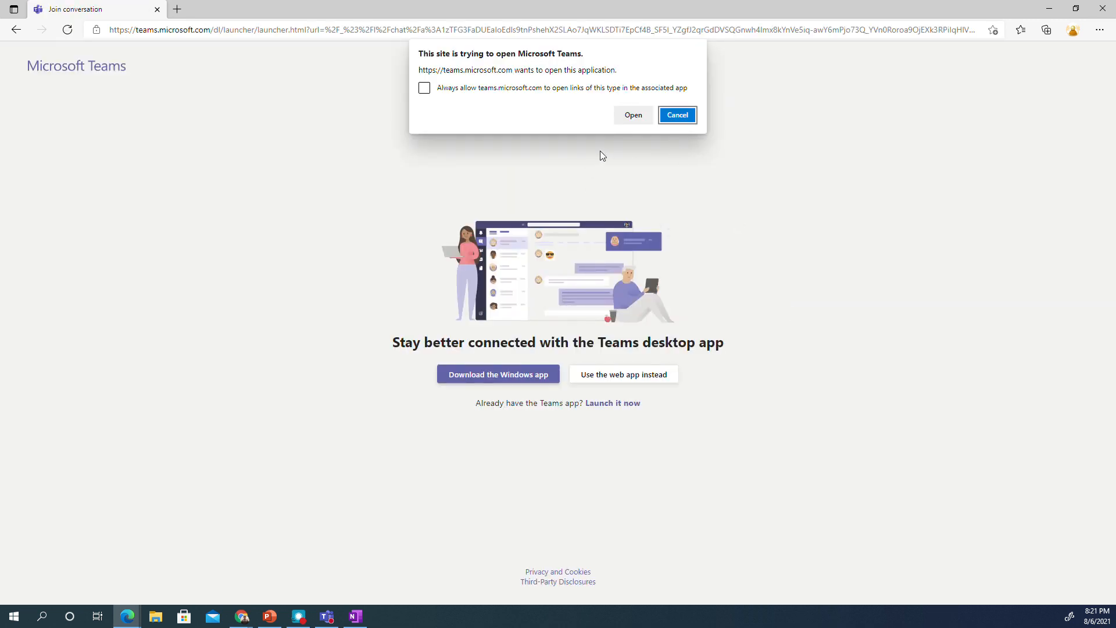
- Return to Teams and start a new conversation in the test channel
click(633, 116)
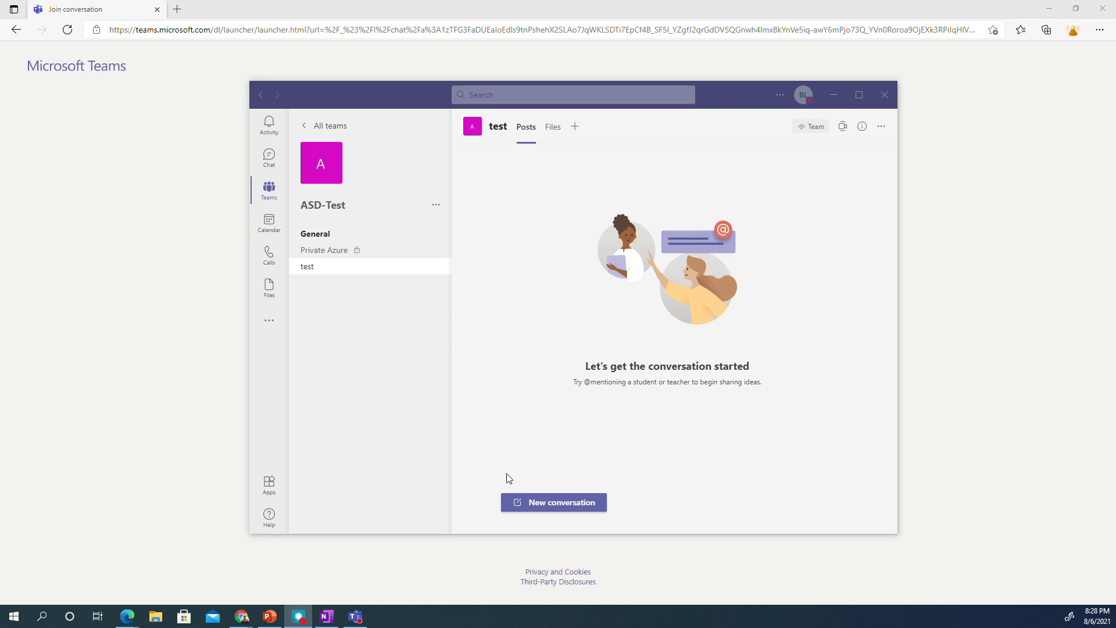
click(544, 506)
text(@github)
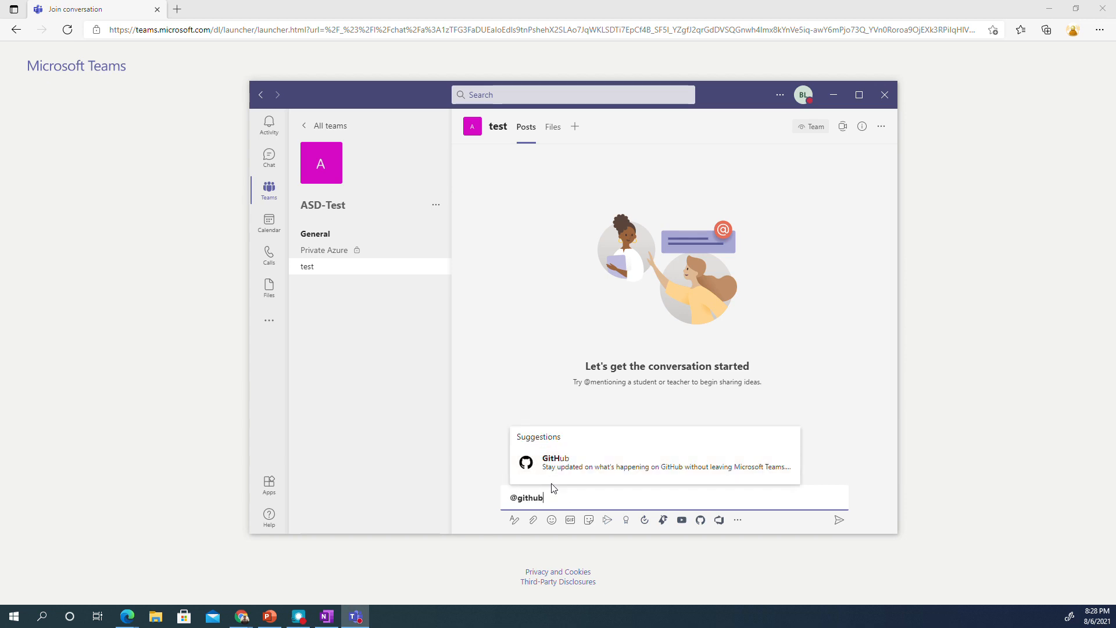
key(Return)
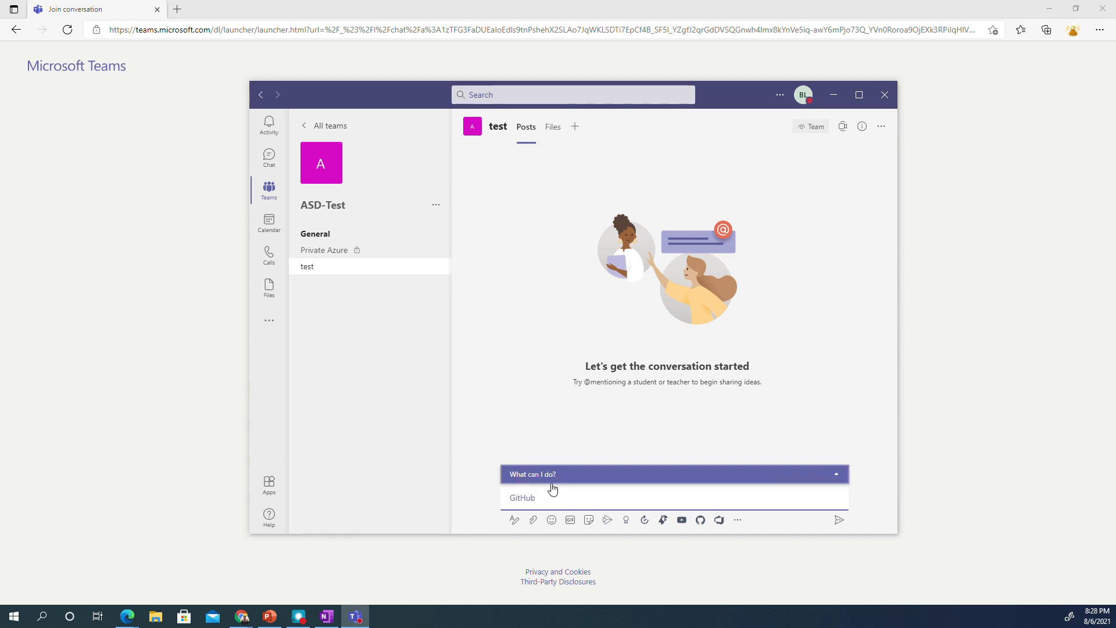
text(subs)
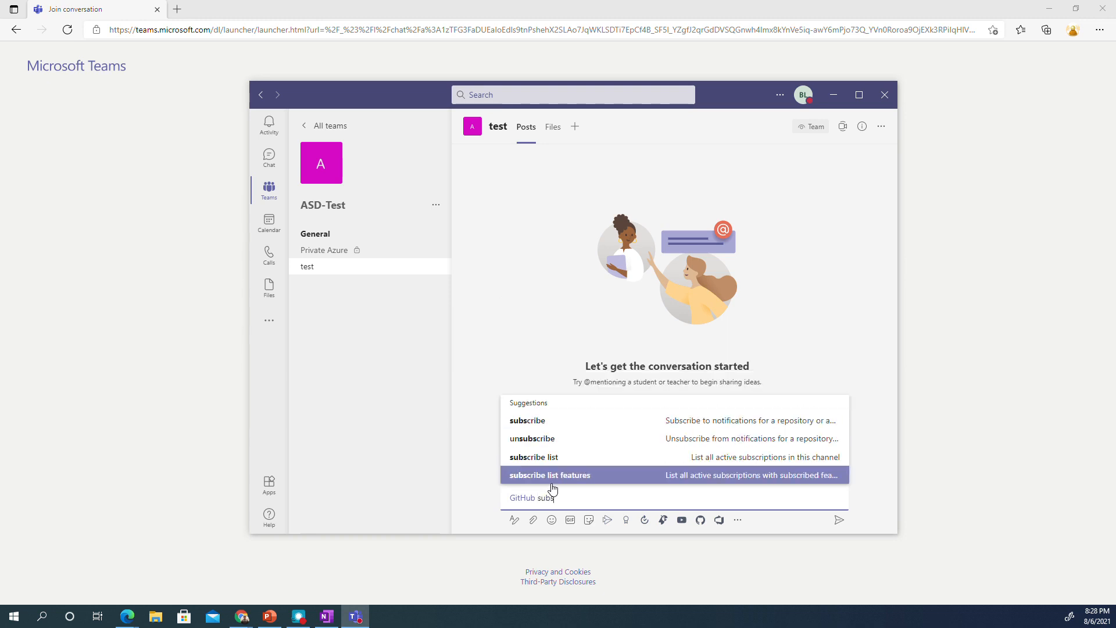
key(Up)
key(Up)
key(Up)
key(Return)
text(Luk)
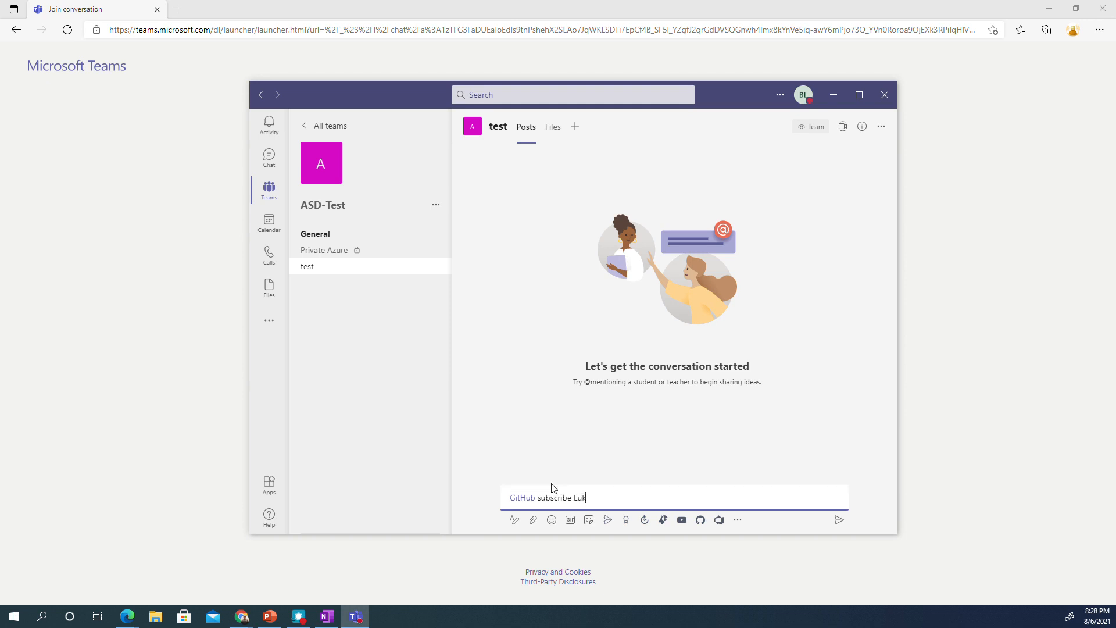
text(e-ASD)
key(Return)
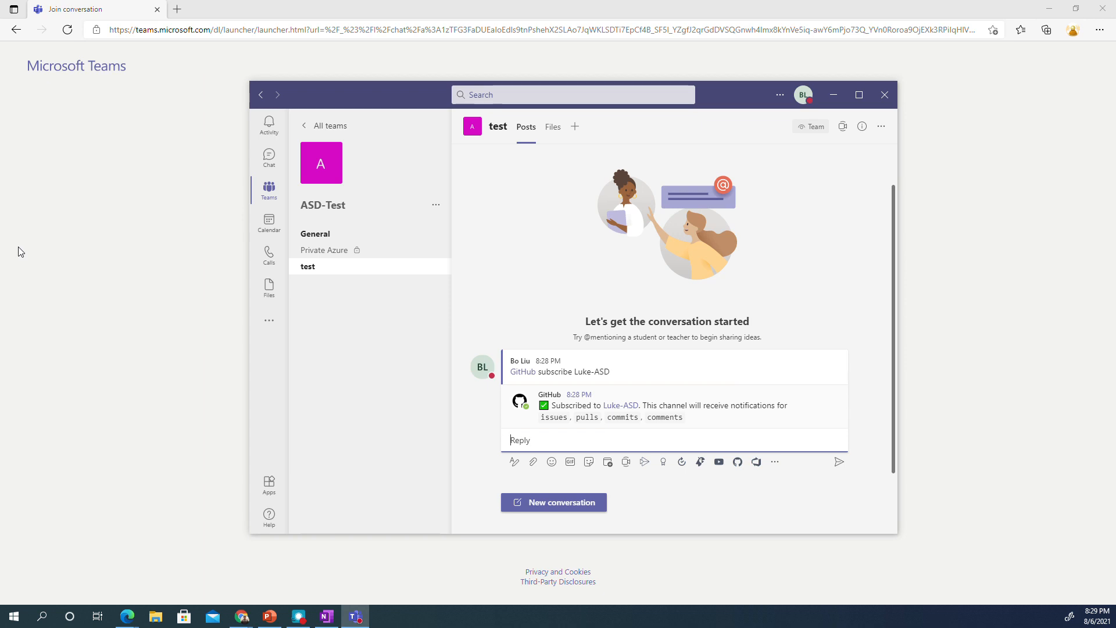
click(21, 252)
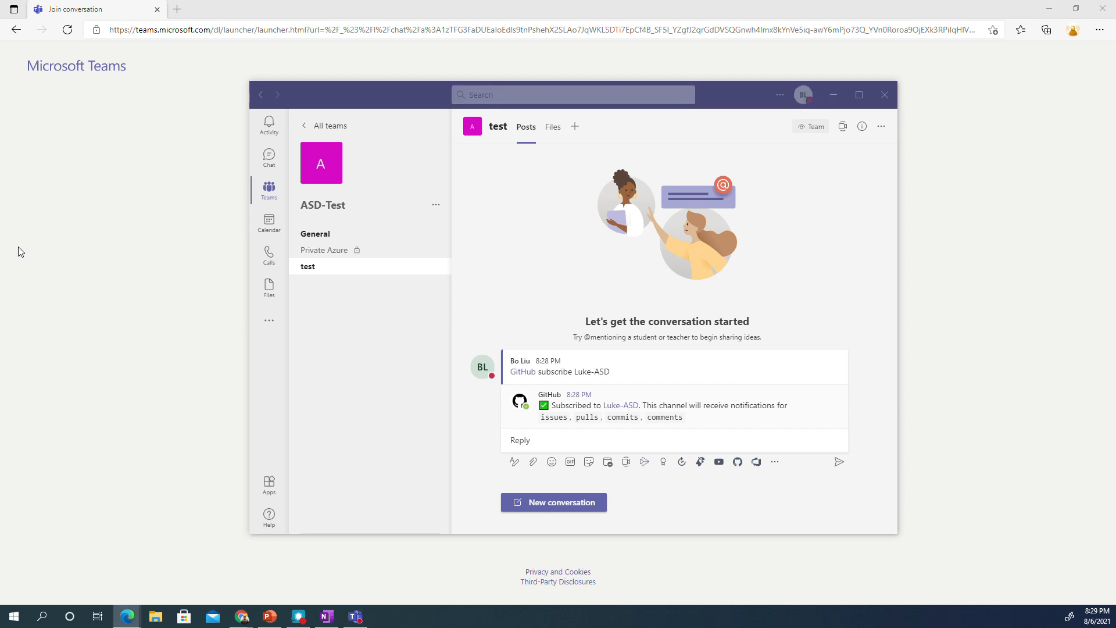
drag(21, 252, 411, 211)
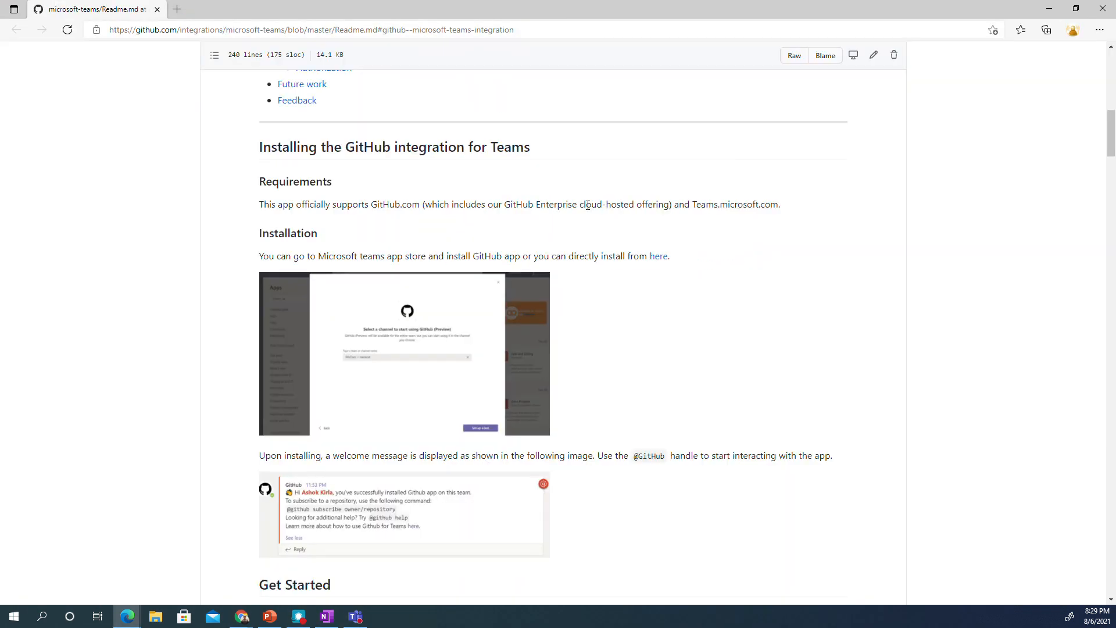
scroll(709, 306, up, 10)
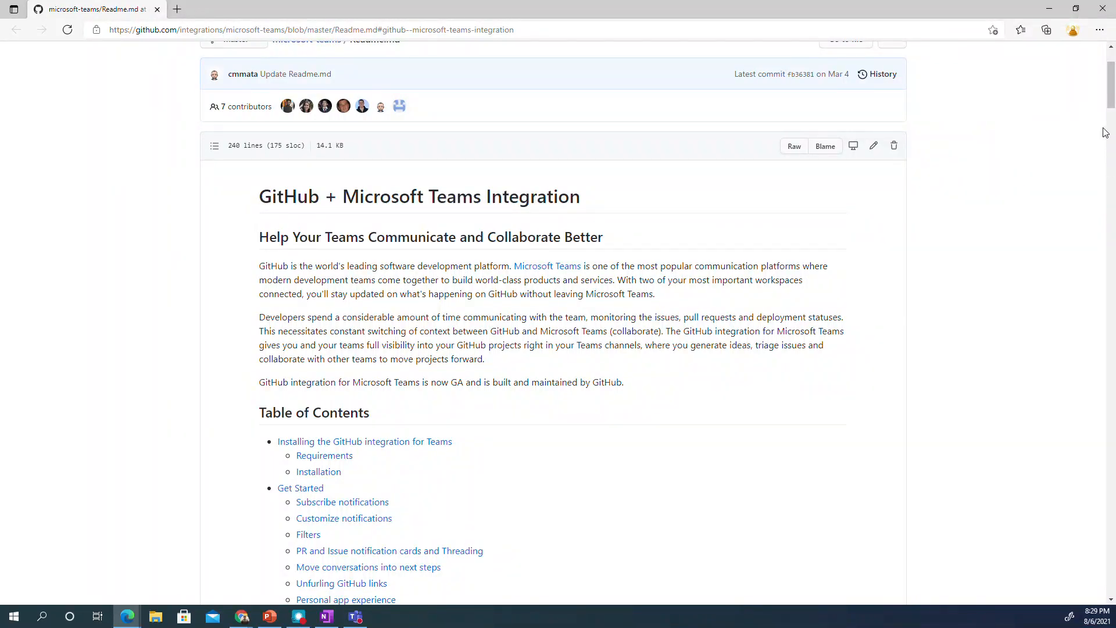
drag(1110, 99, 1110, 258)
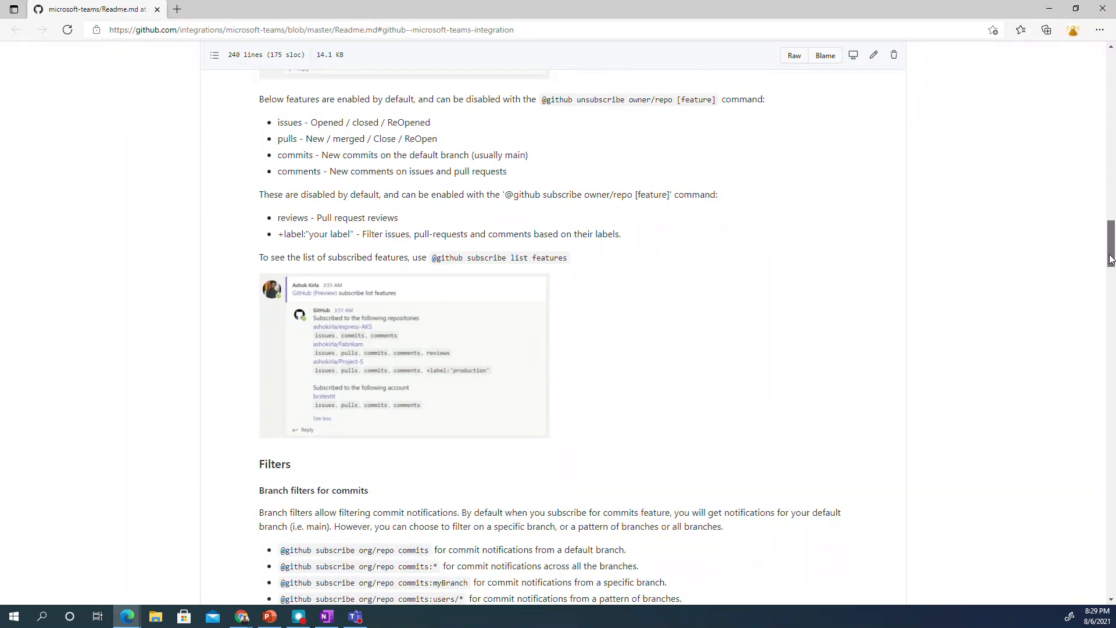
drag(1110, 258, 1114, 503)
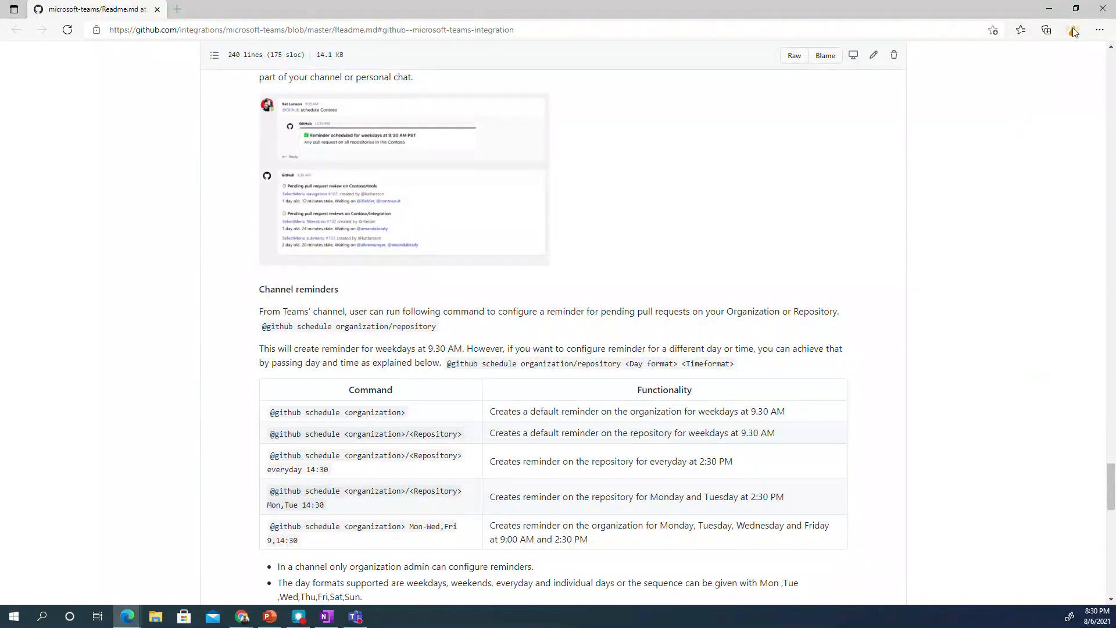
click(1049, 9)
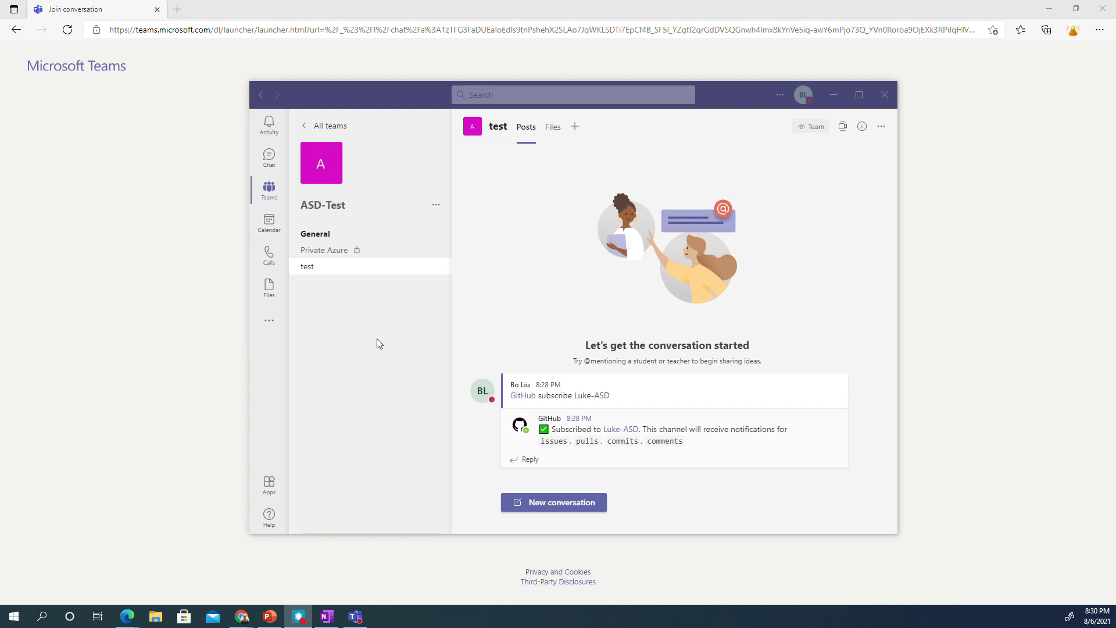
- Look up the Azure DevOps app by searching 'dev', then return to the ASD-Test test channel
click(269, 483)
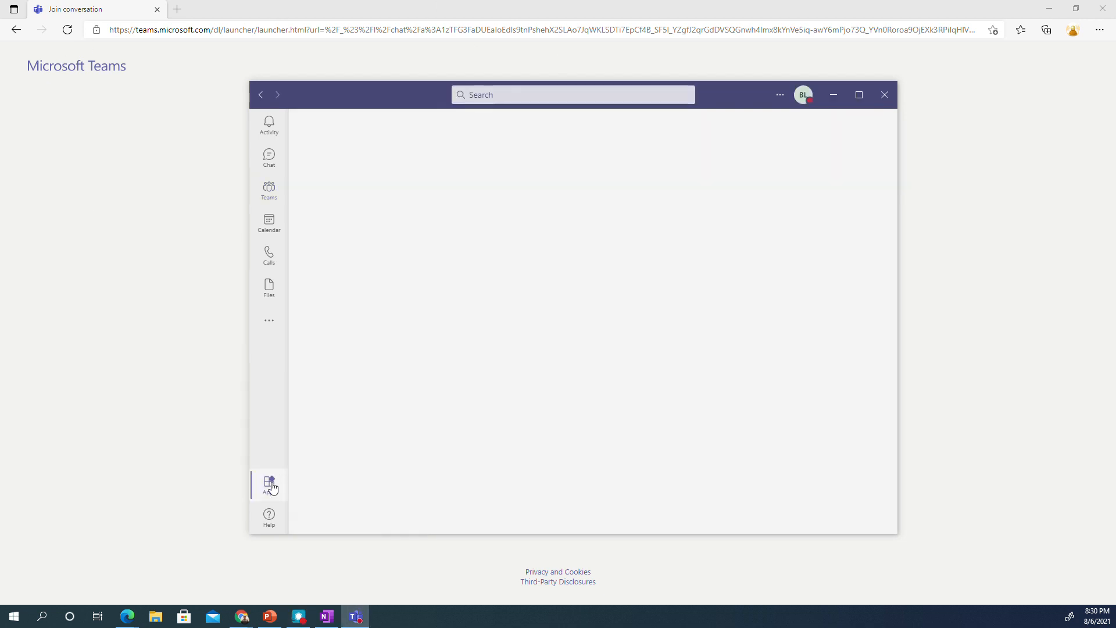
click(504, 94)
click(354, 173)
text(devops)
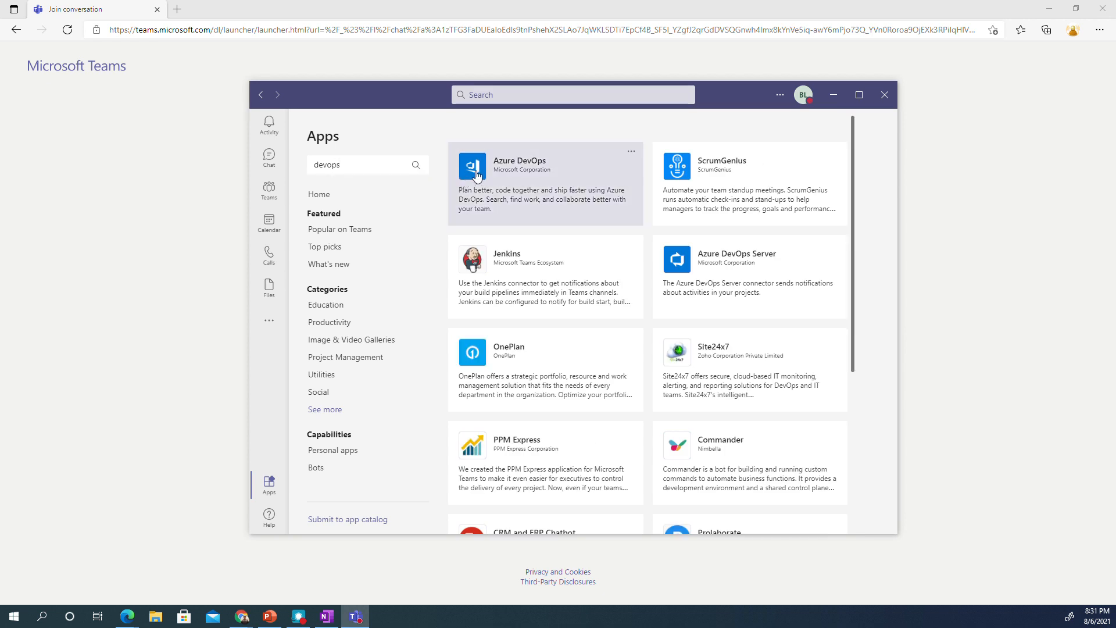
click(494, 214)
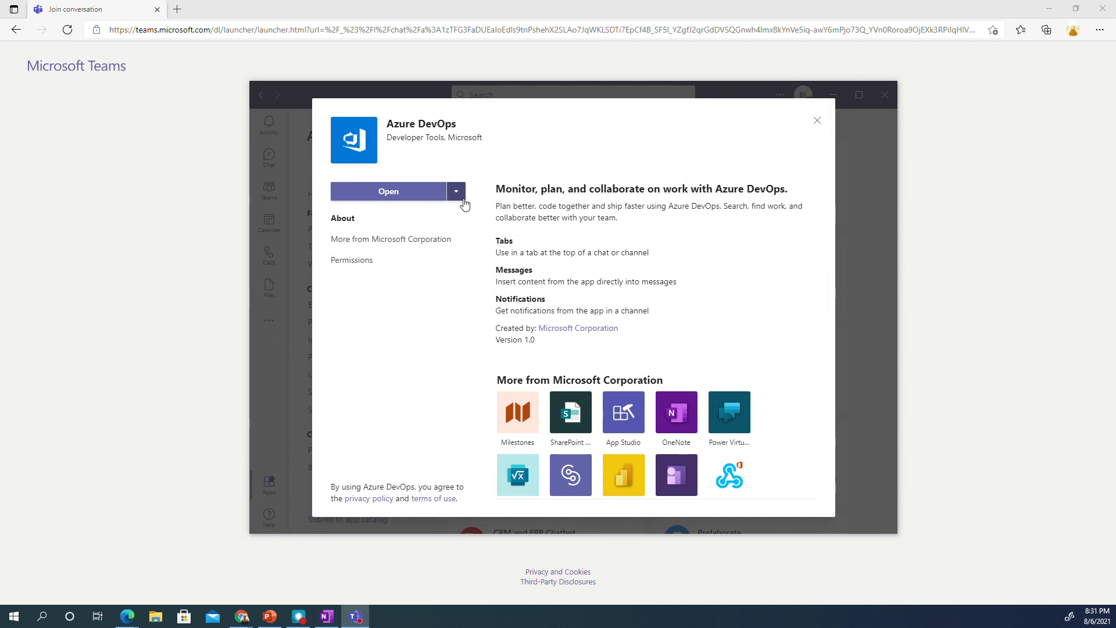
click(816, 119)
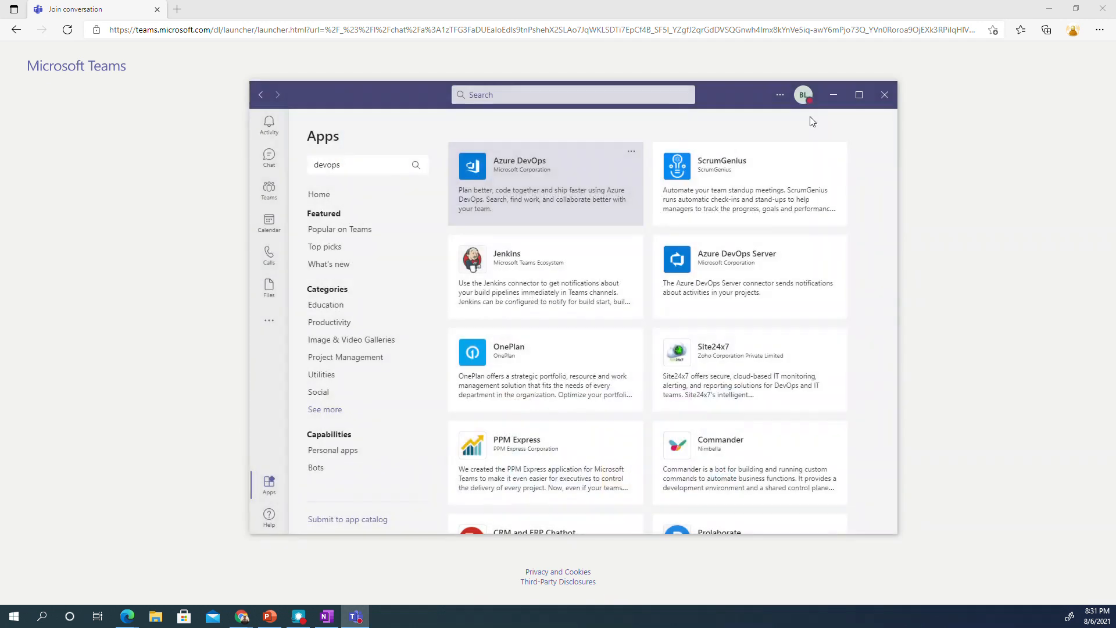
click(268, 189)
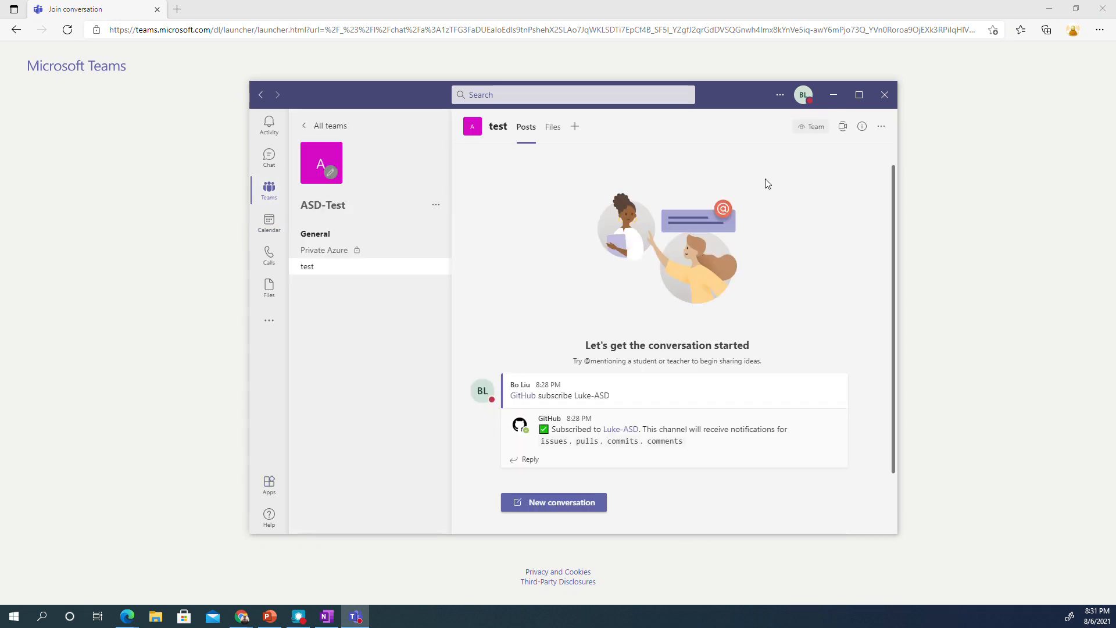
- Open the test channel's Connectors list from its more-options menu
click(881, 128)
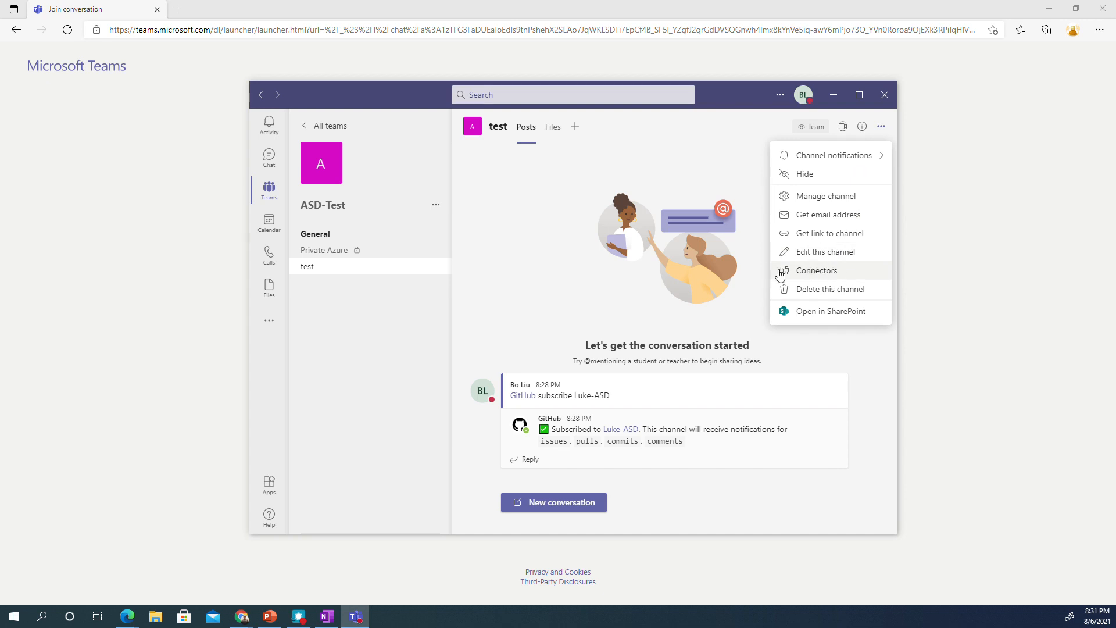
click(799, 273)
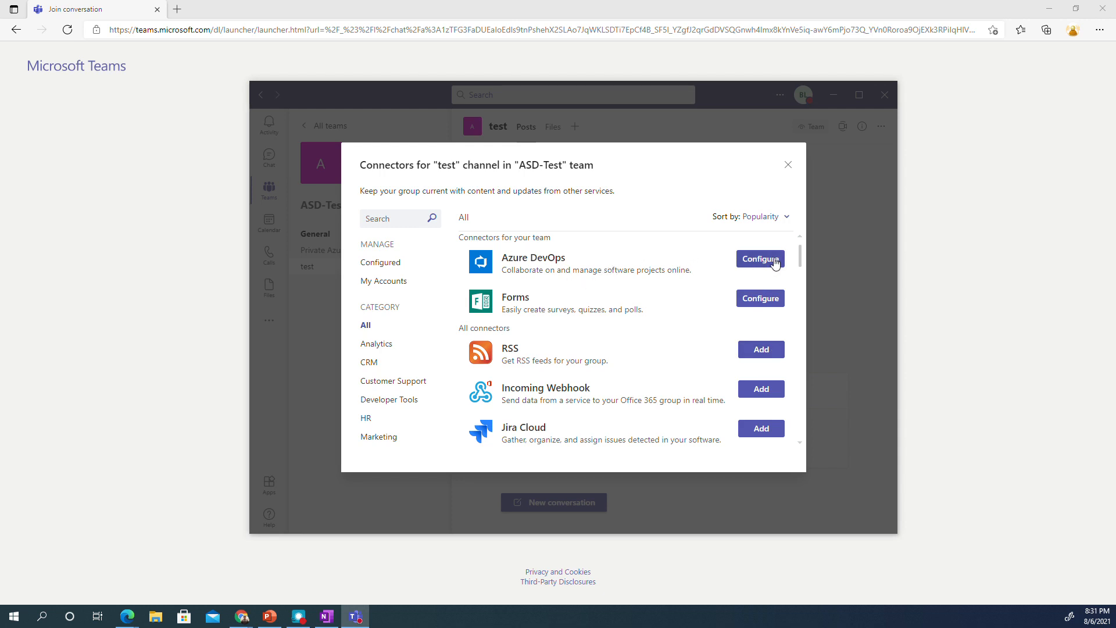
- Configure Azure DevOps with the organization, Space Game - web - Pipeline project and its Team
click(769, 263)
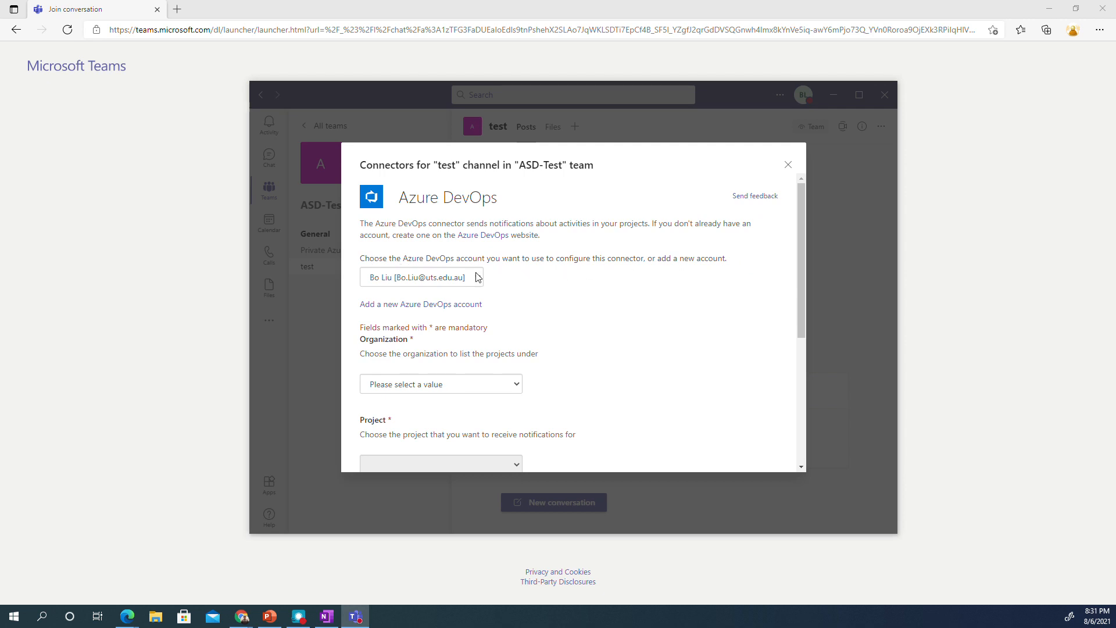
scroll(575, 317, down, 1)
click(499, 371)
click(454, 398)
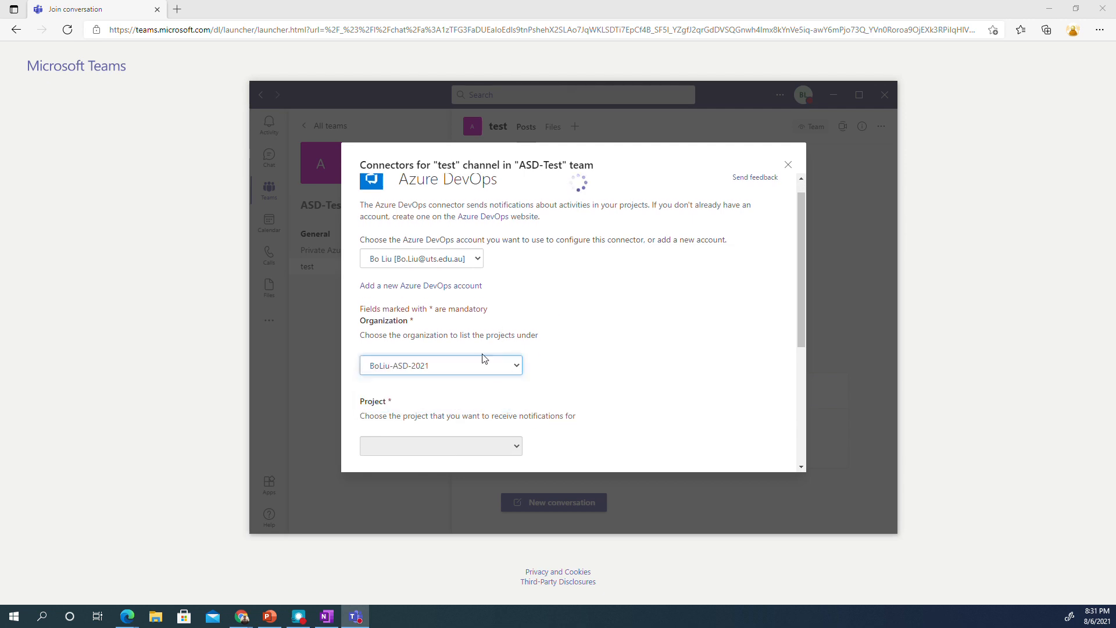
scroll(486, 361, down, 3)
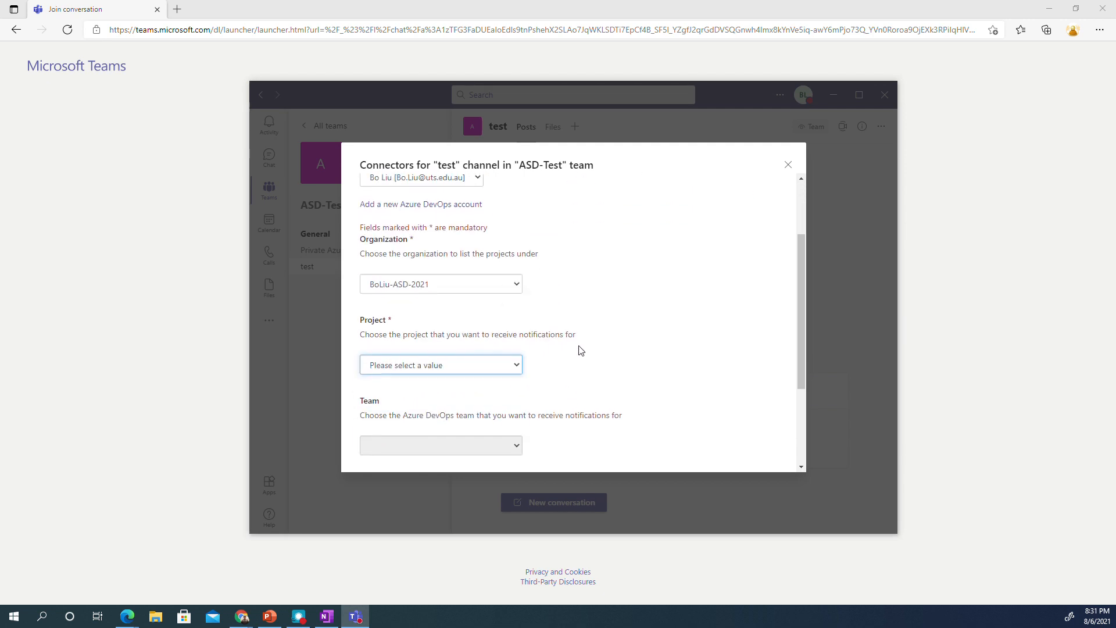
click(487, 365)
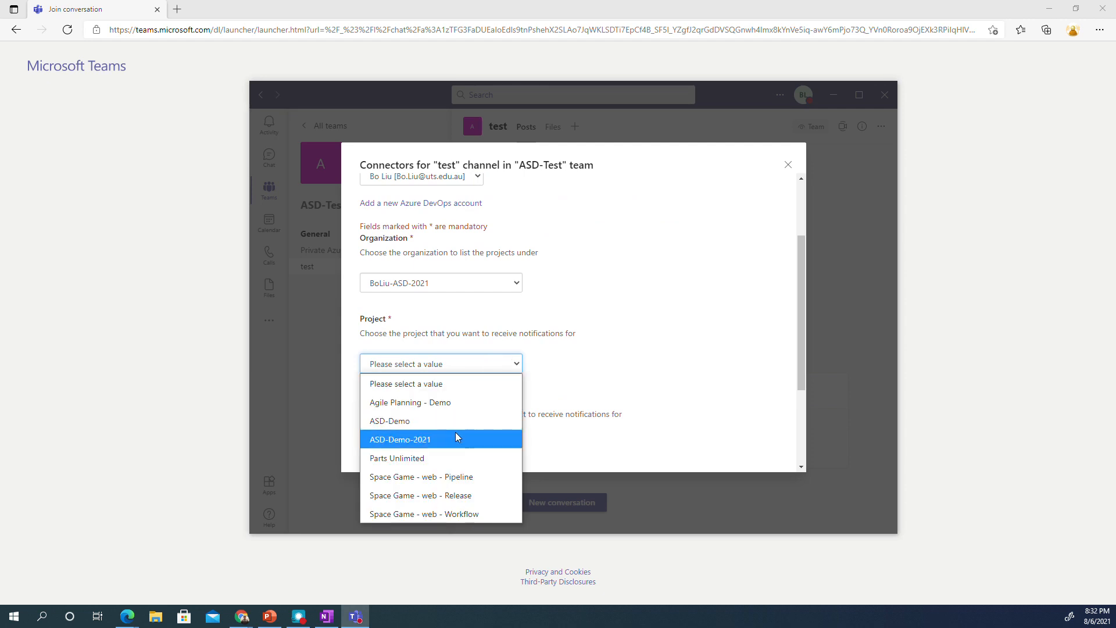
click(469, 478)
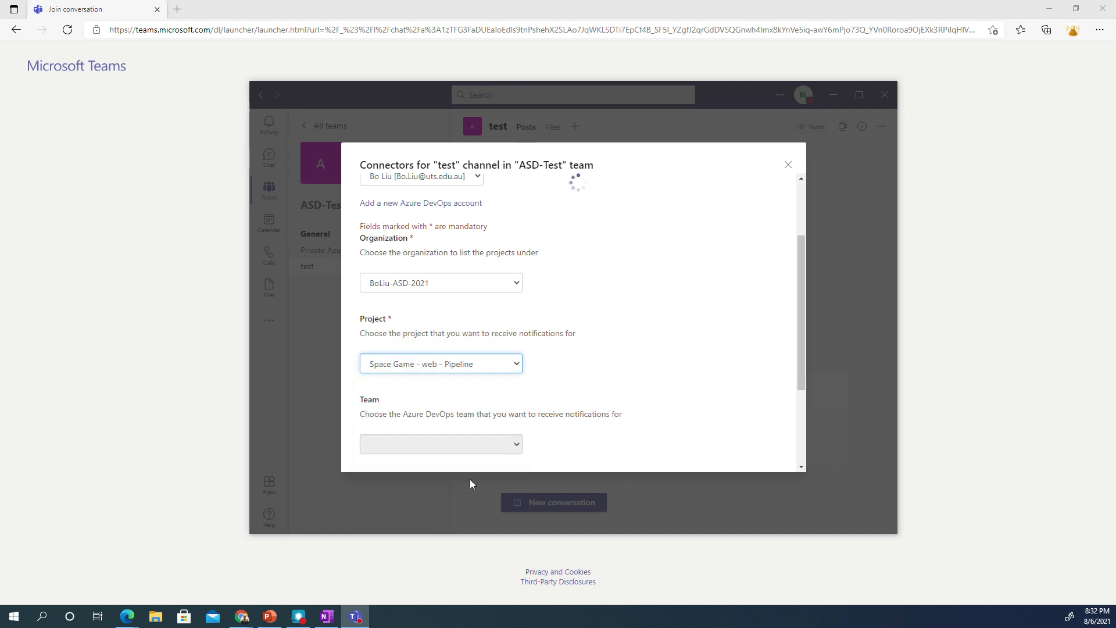
scroll(566, 368, down, 2)
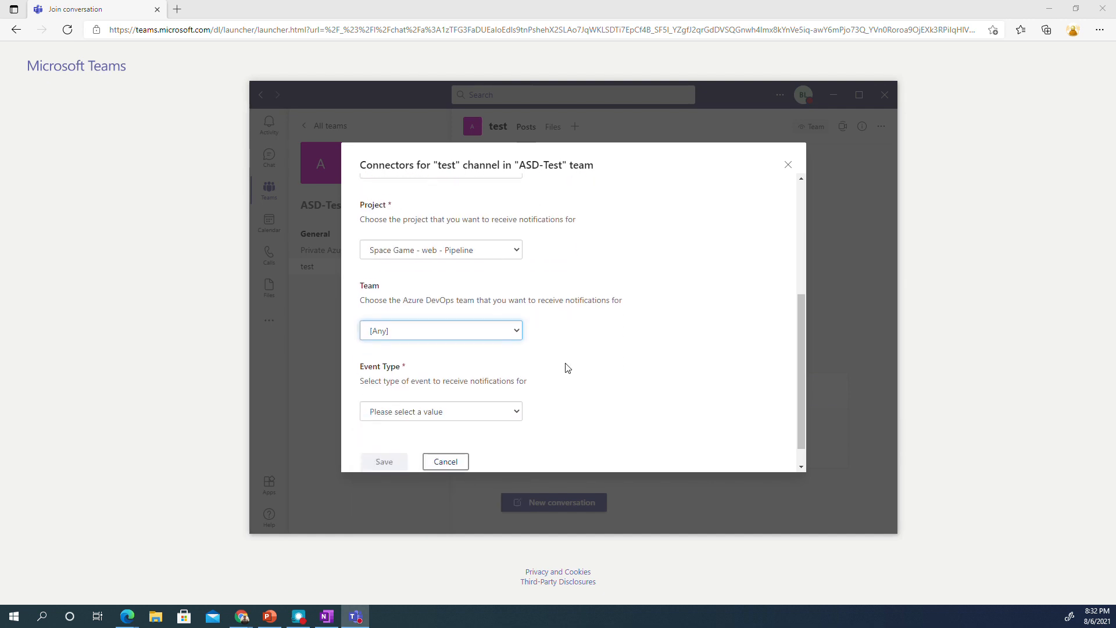
click(494, 334)
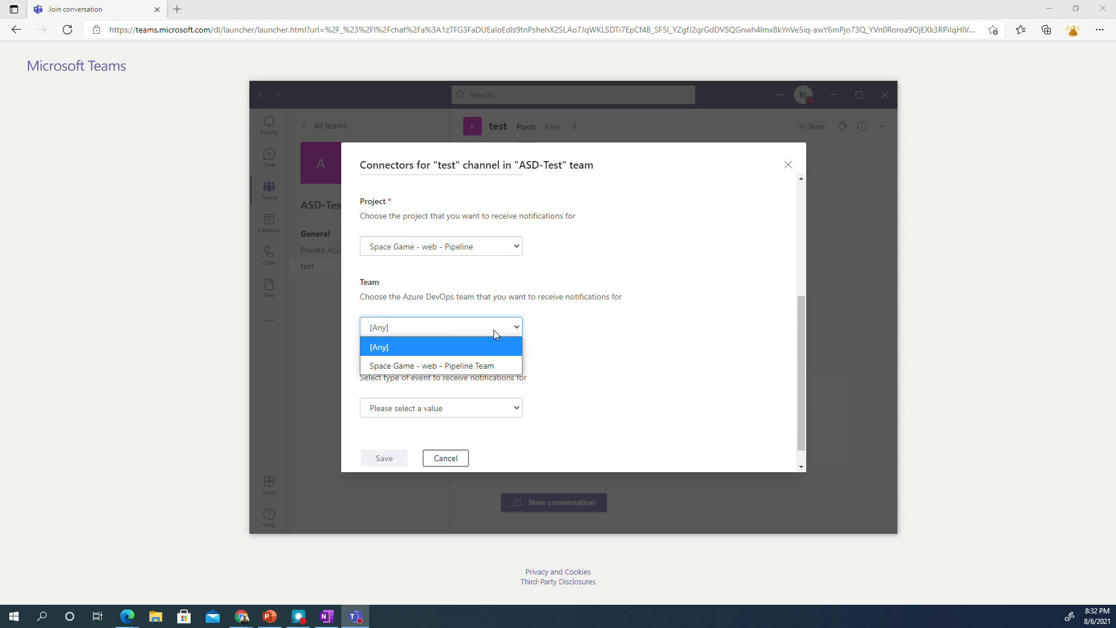
click(487, 364)
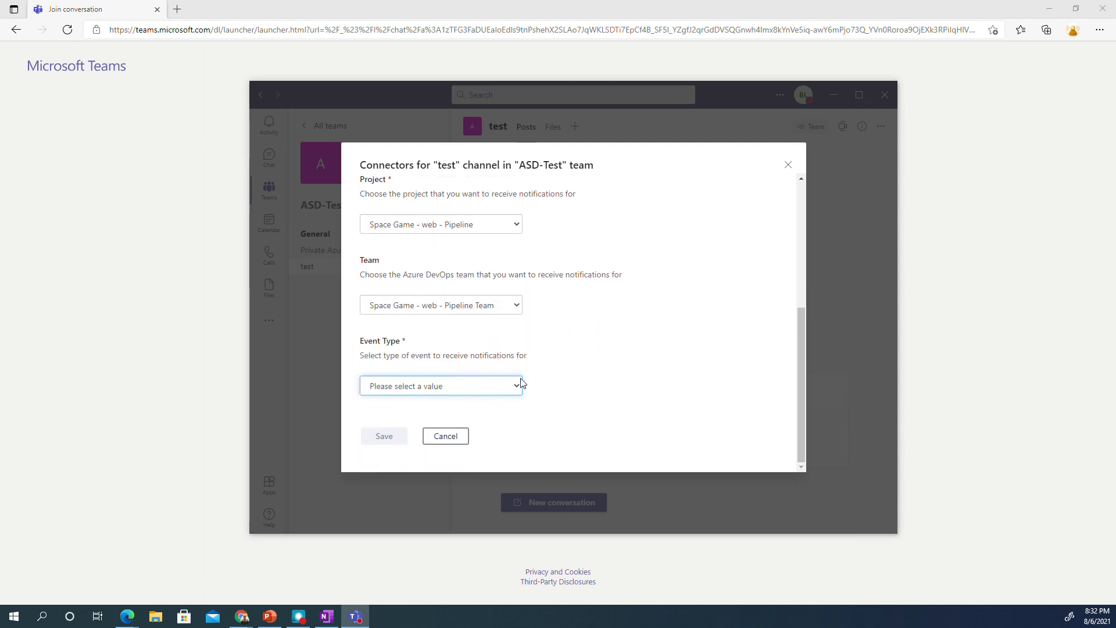
- Choose Build completed events for tailspin spacegame web with Succeeded status, and save
click(477, 391)
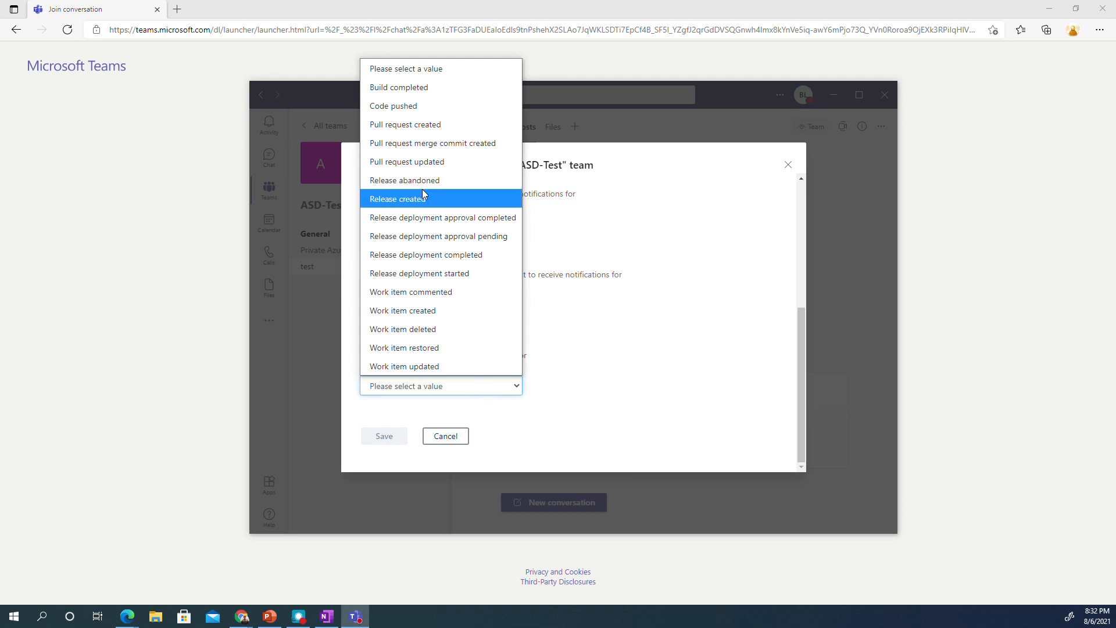
click(419, 87)
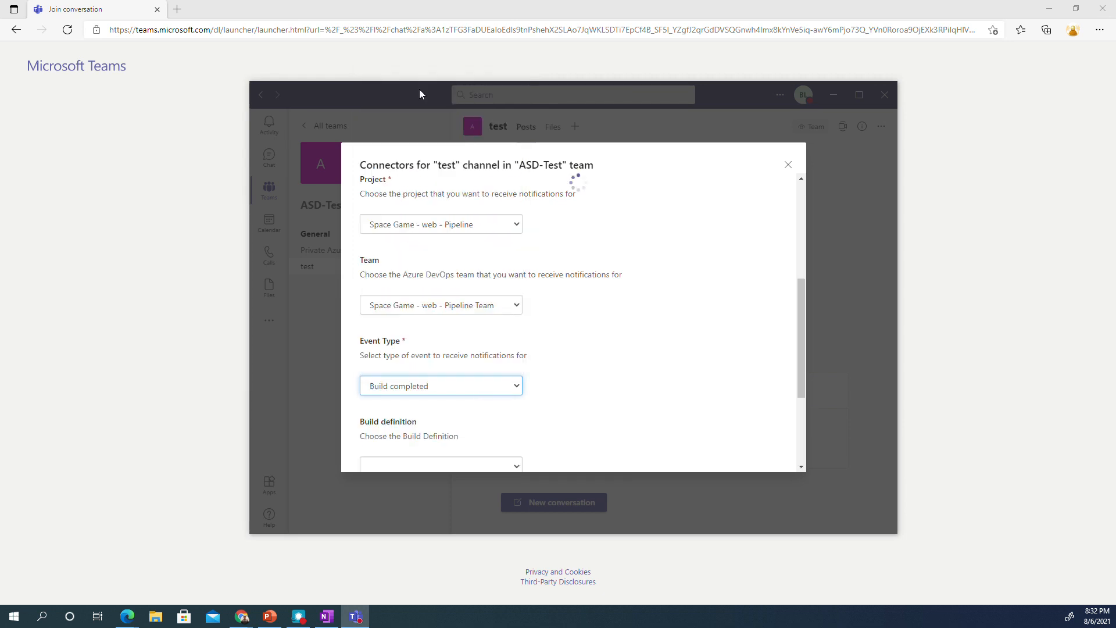
scroll(545, 318, down, 3)
click(470, 305)
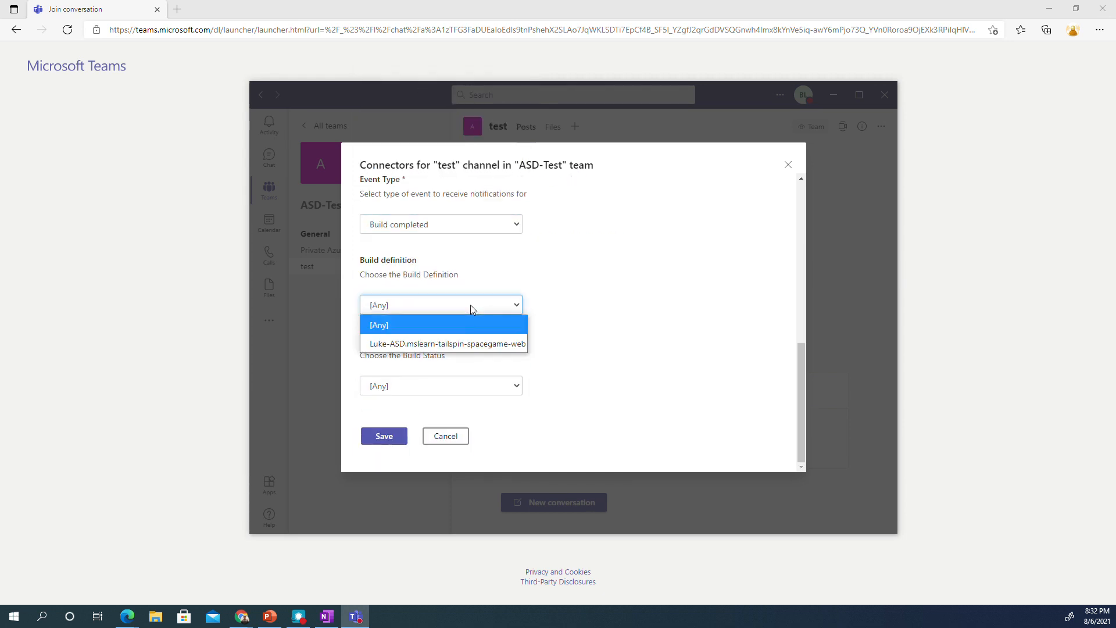
click(460, 343)
click(512, 385)
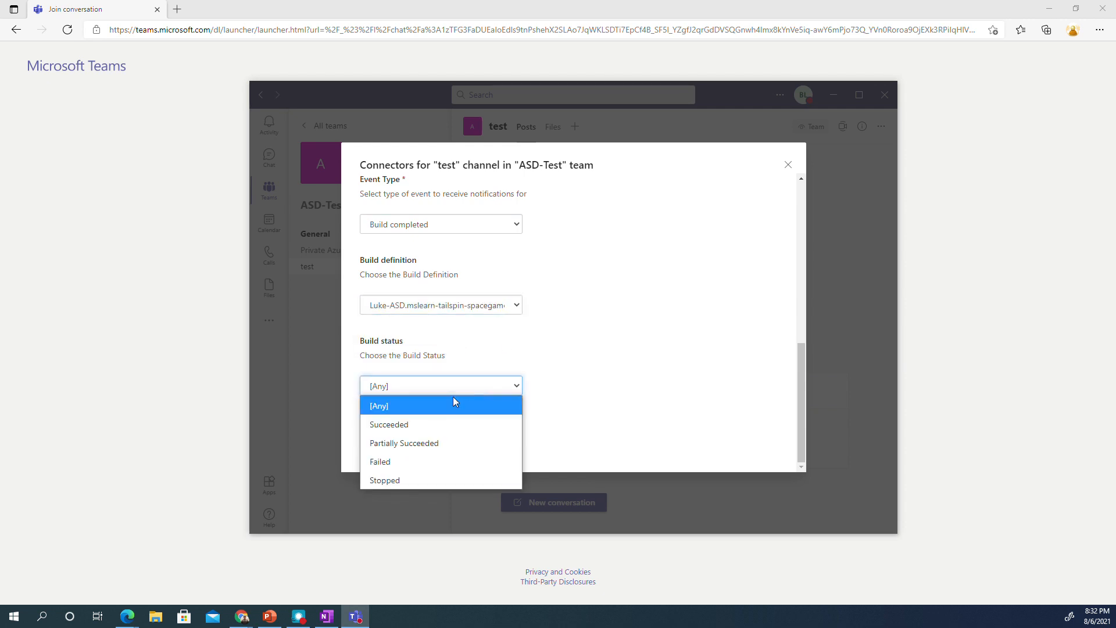
click(441, 424)
click(385, 437)
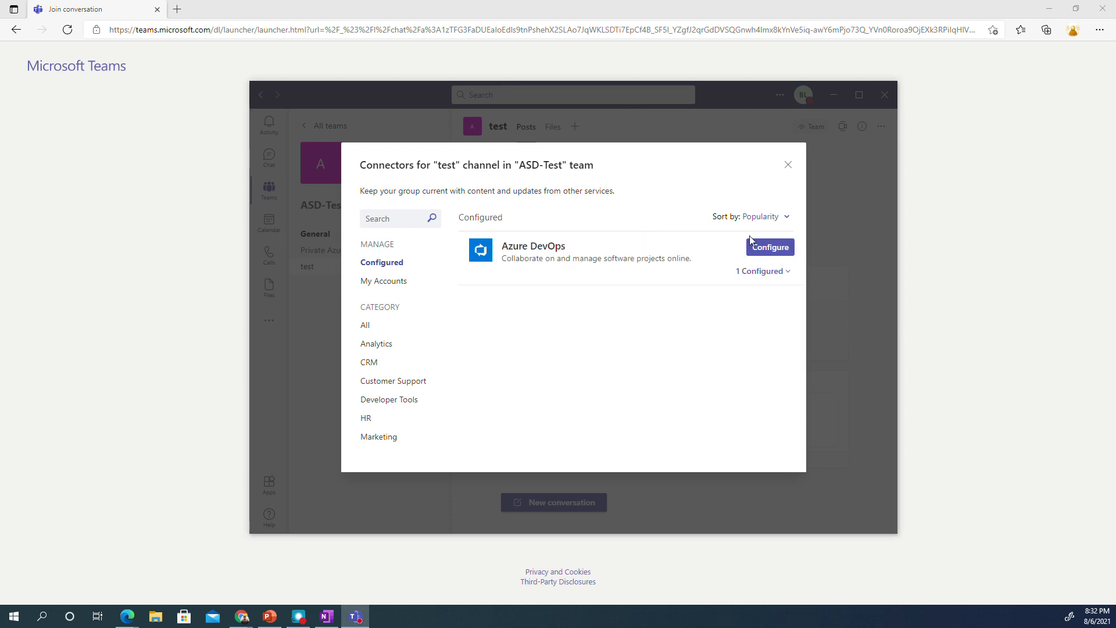
- Close the Connectors dialog to see Azure DevOps' Build completed confirmation post
click(788, 165)
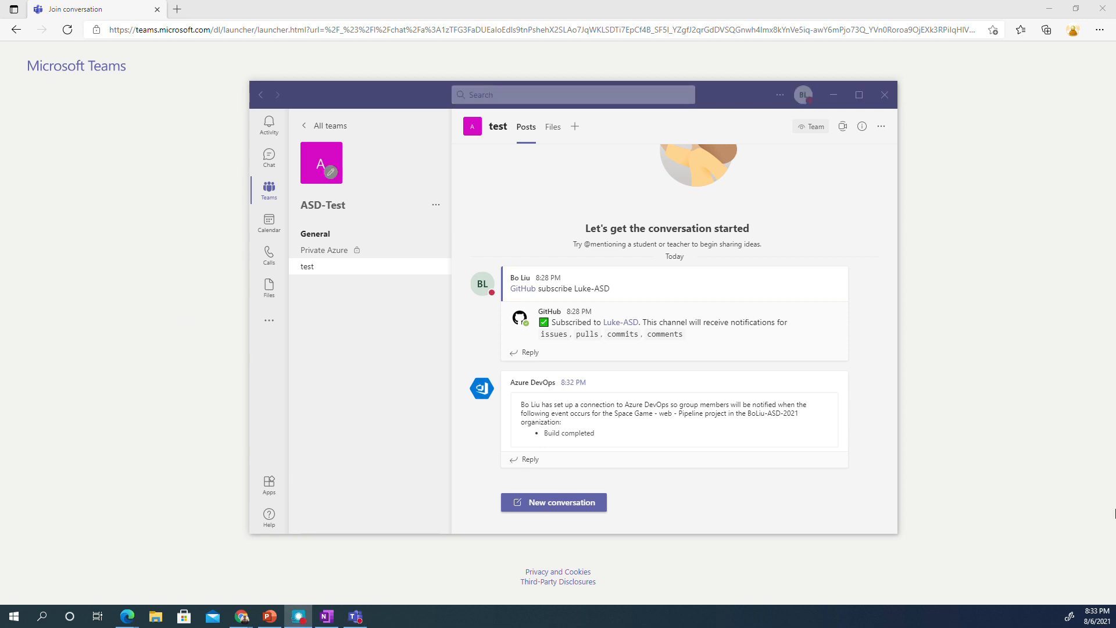
- Start adding an Azure DevOps tab to the channel and begin connecting an organization
click(575, 127)
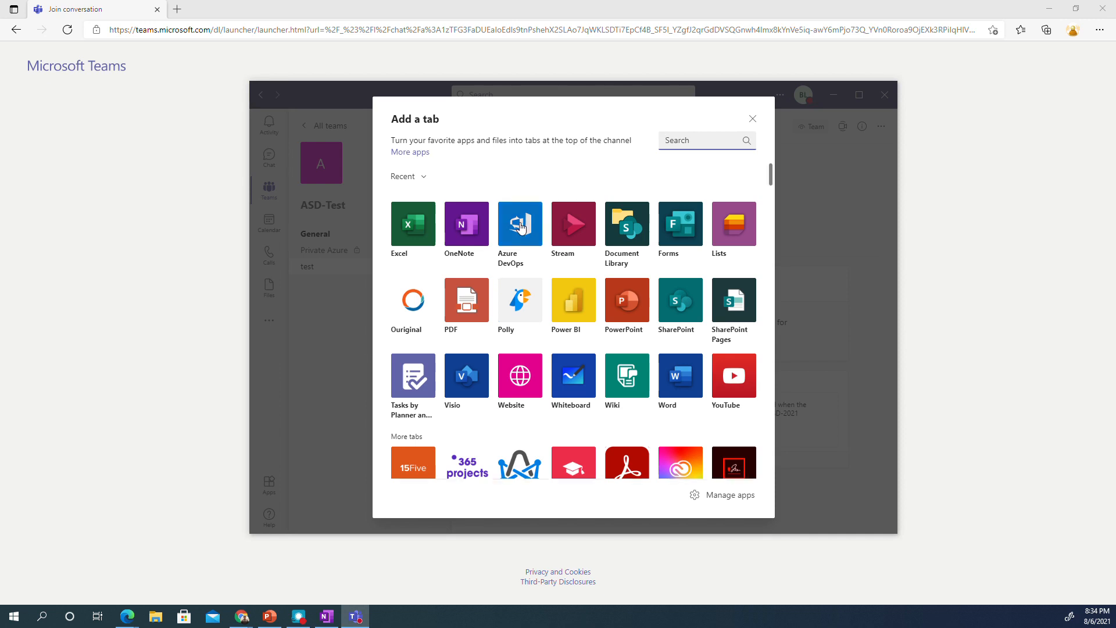
click(520, 227)
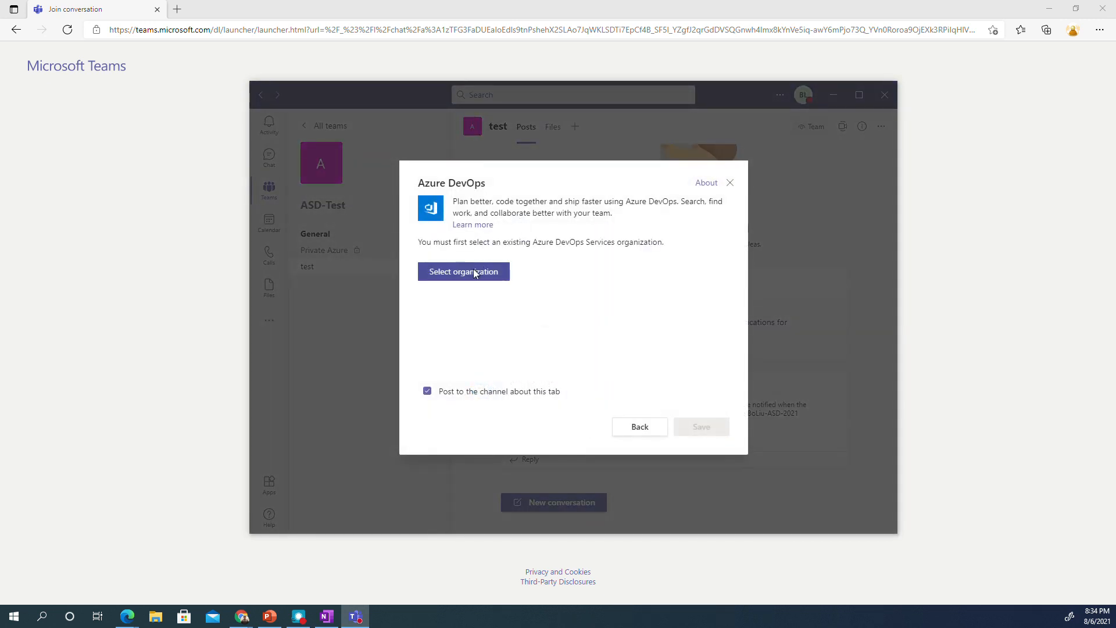
click(475, 272)
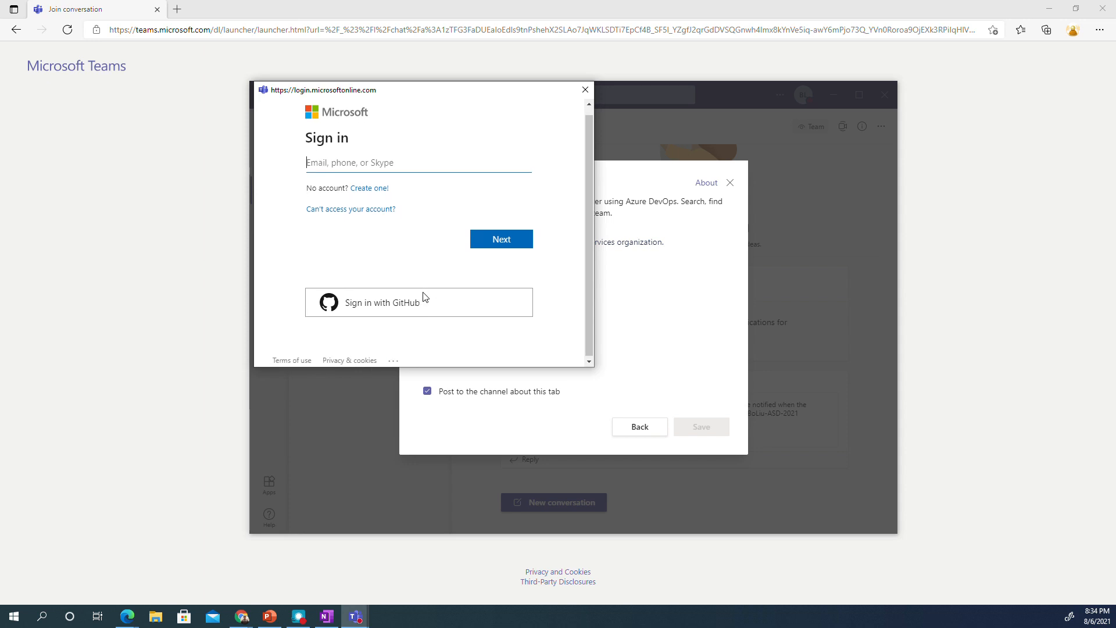
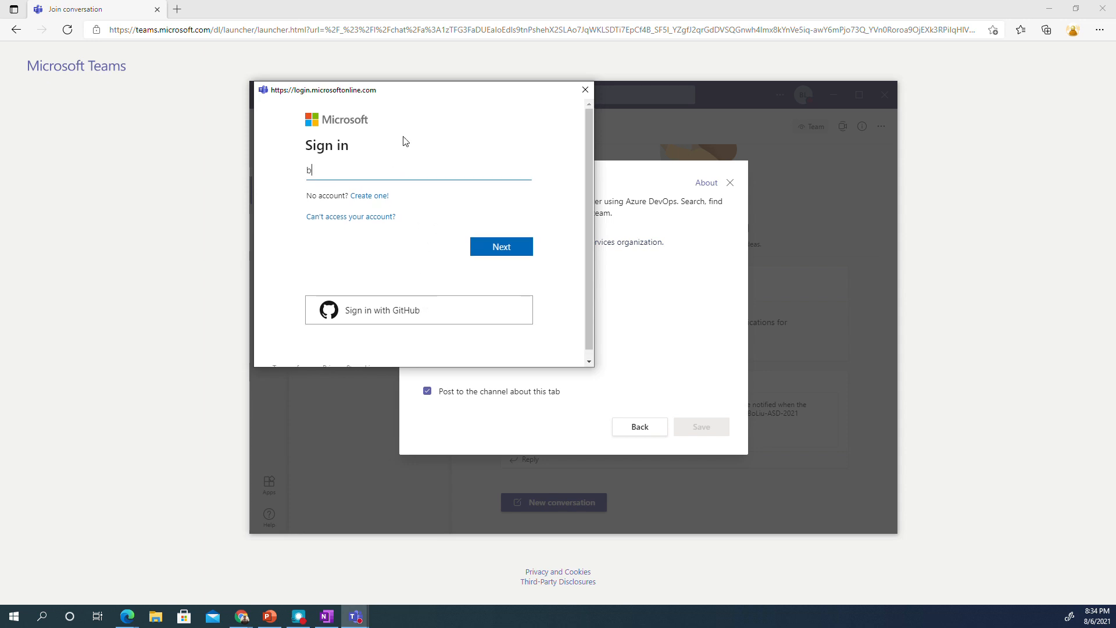
- Sign in to Microsoft with the account's email address
click(522, 256)
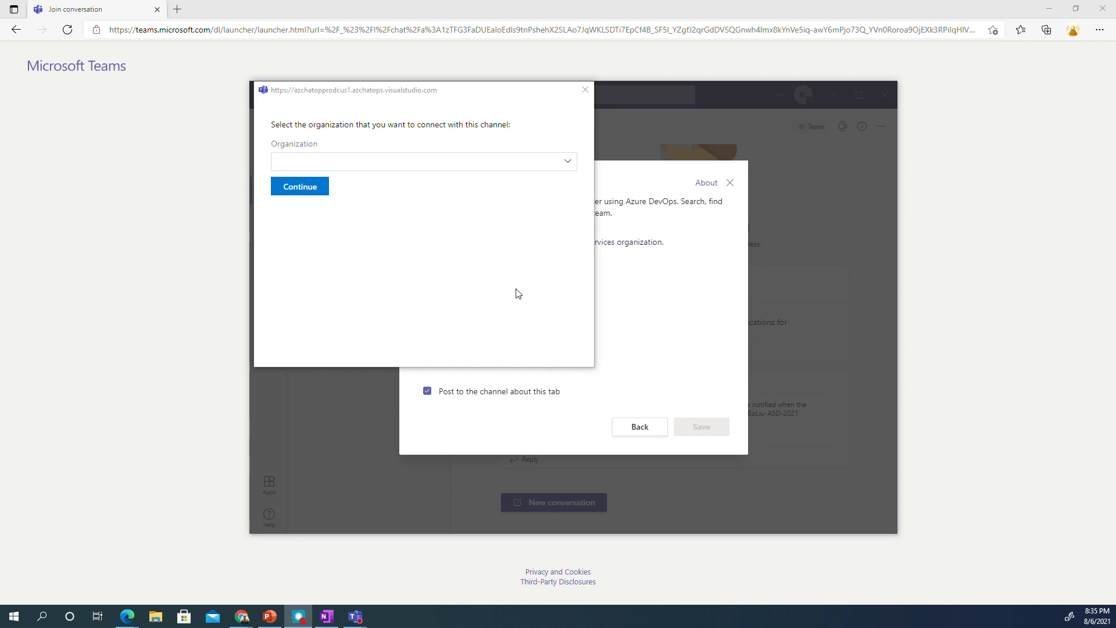
- Connect the tab setup to your Azure DevOps organization from the Organization list
click(568, 162)
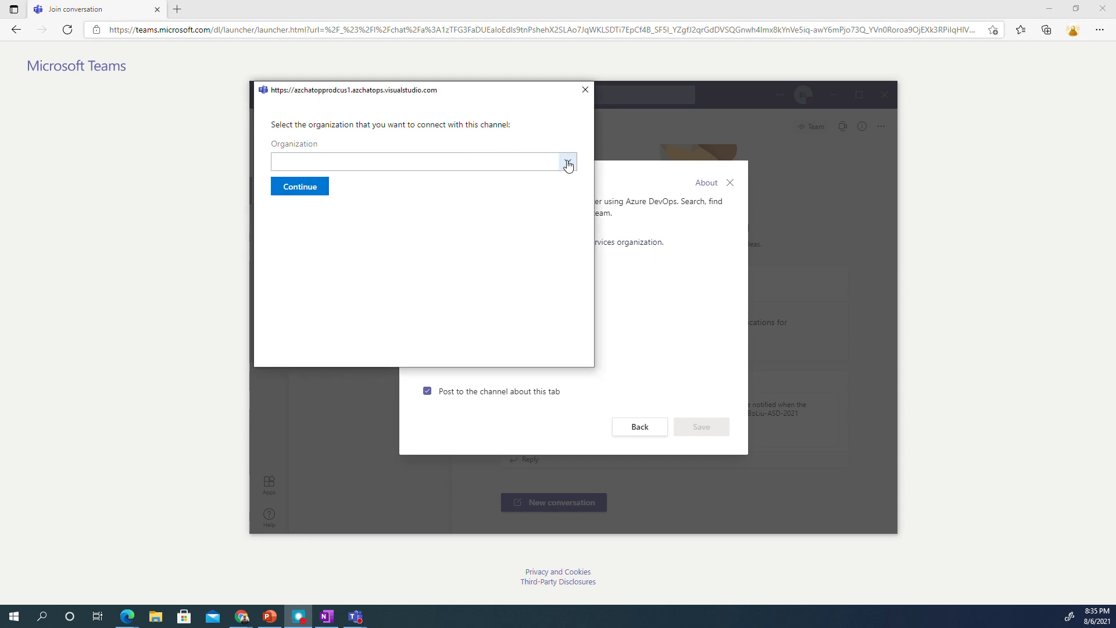
click(453, 180)
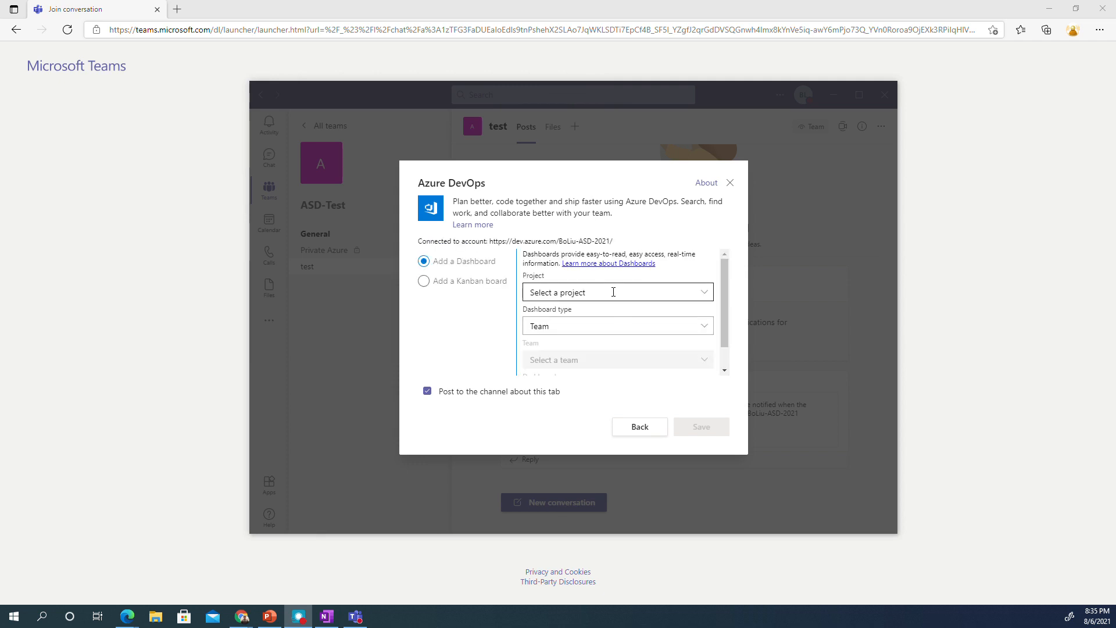
- Pick project Space Game - web - Pipeline with Team dashboard type for the dashboard option
click(613, 291)
click(704, 293)
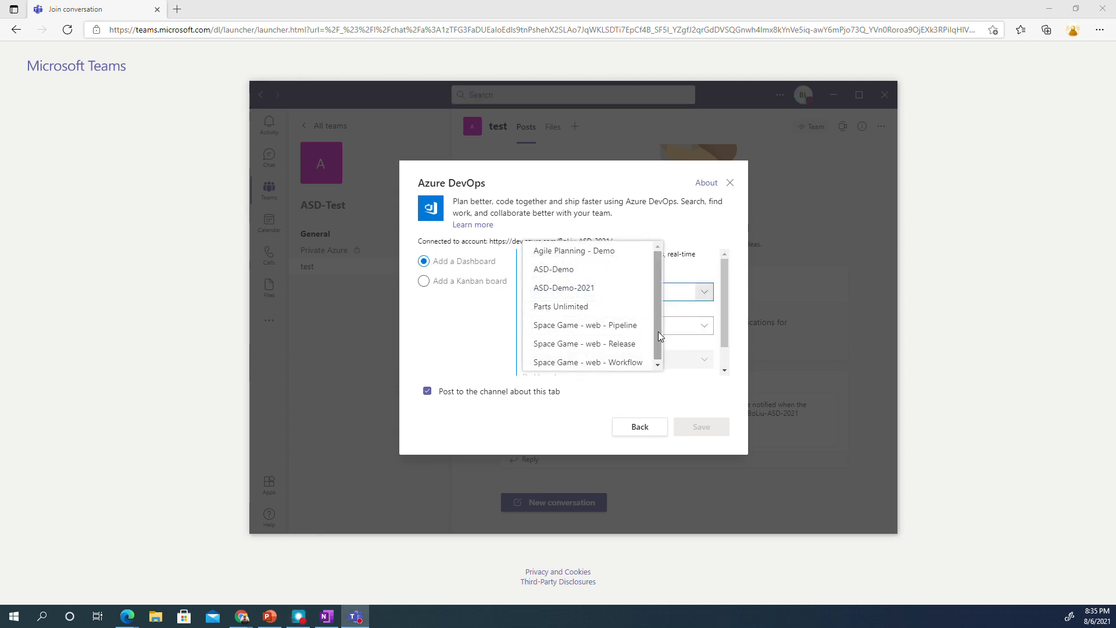
click(623, 328)
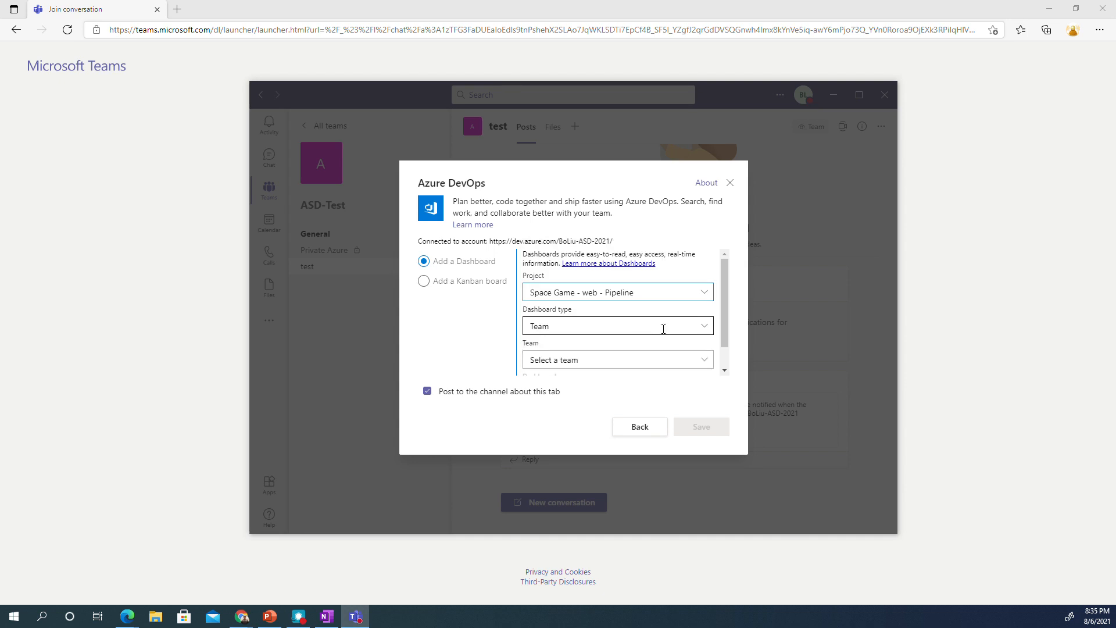
click(703, 327)
click(703, 329)
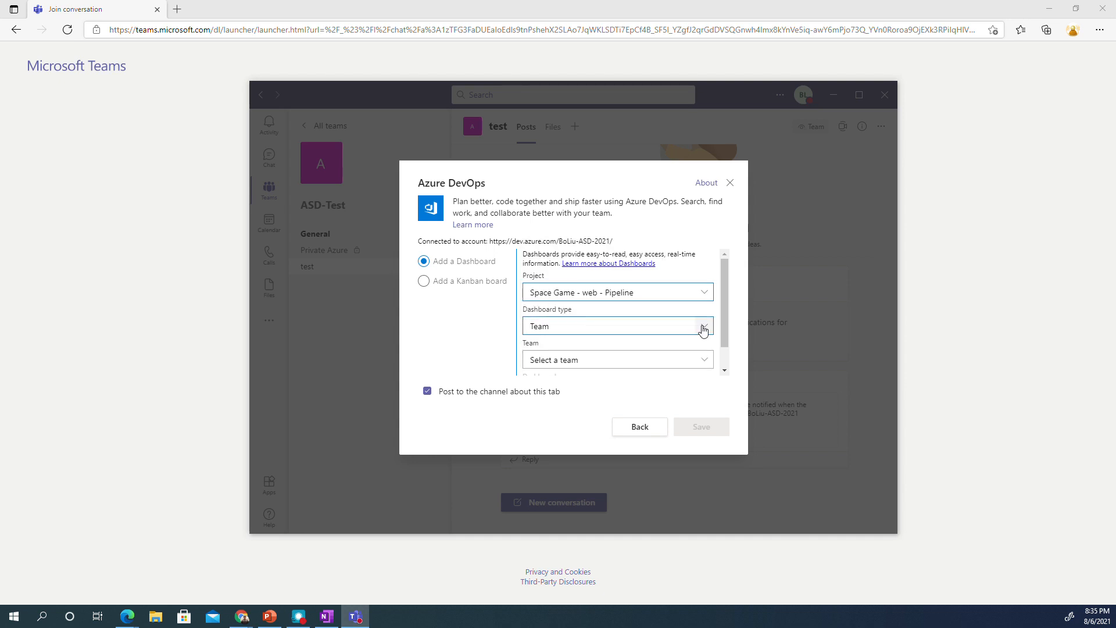
click(703, 329)
click(703, 329)
scroll(674, 331, down, 1)
click(654, 336)
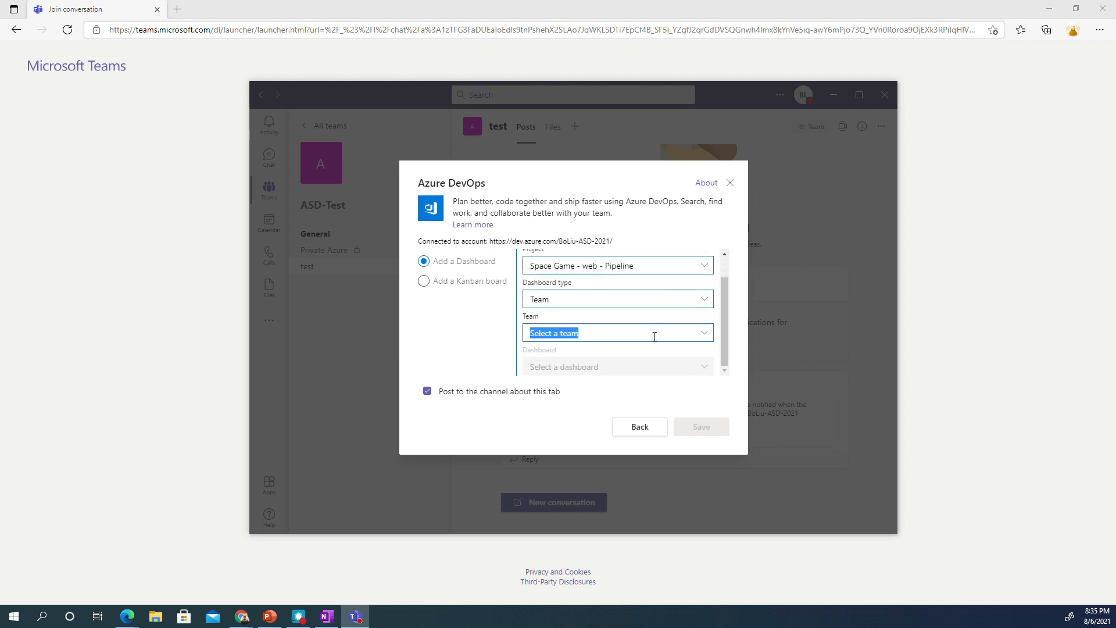
- Save a Kanban board tab for Space Game - web - Pipeline Team at the Epics backlog level
click(423, 280)
click(683, 296)
click(720, 292)
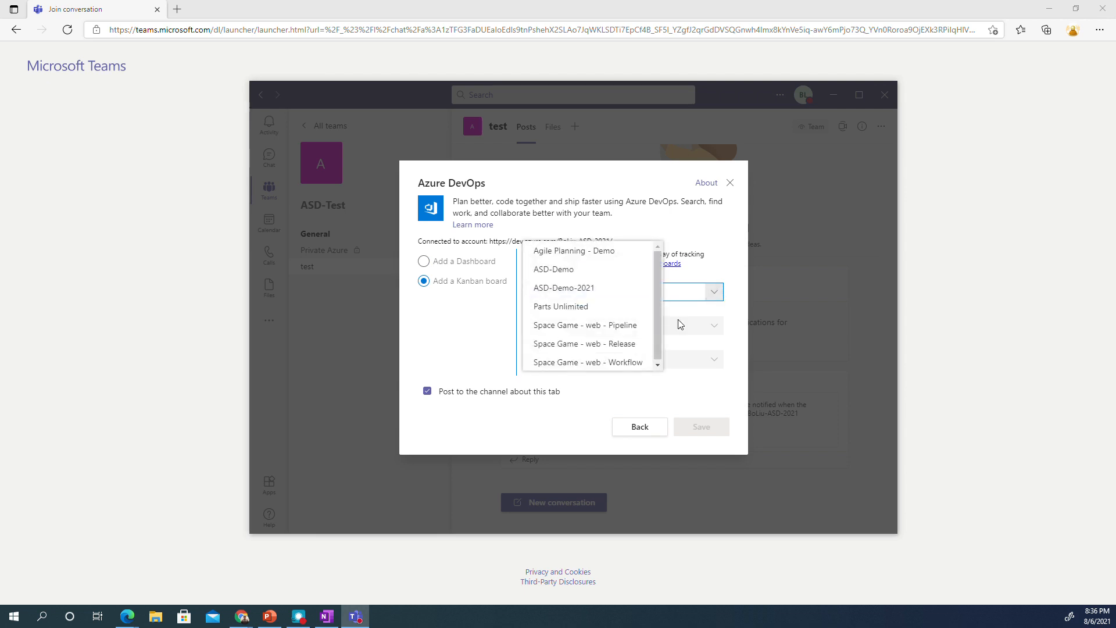
click(630, 342)
click(618, 328)
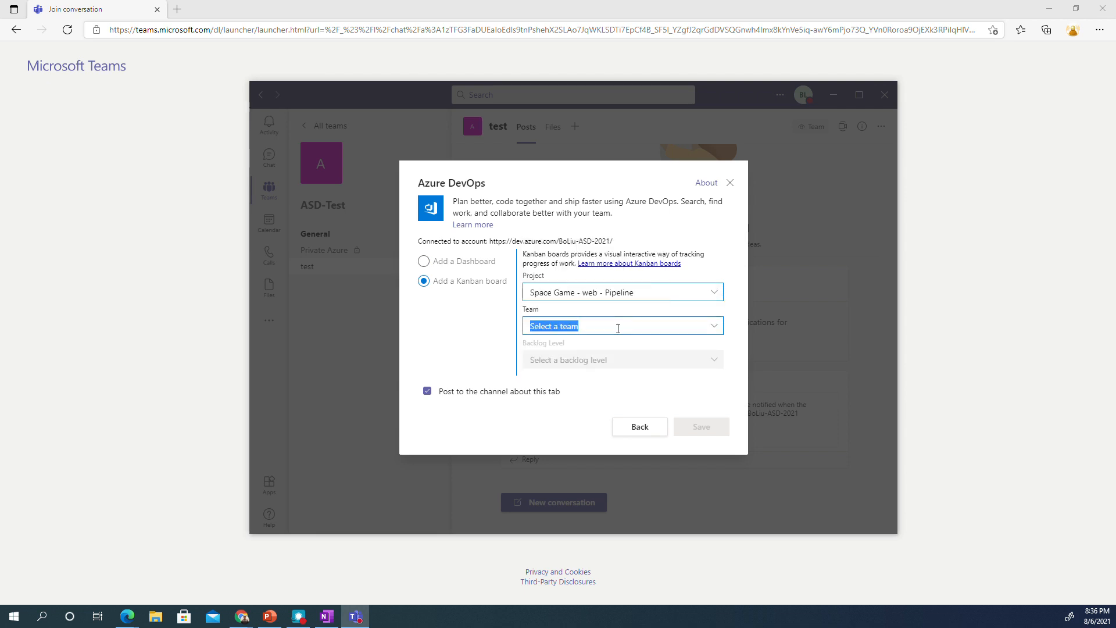
click(715, 326)
click(628, 344)
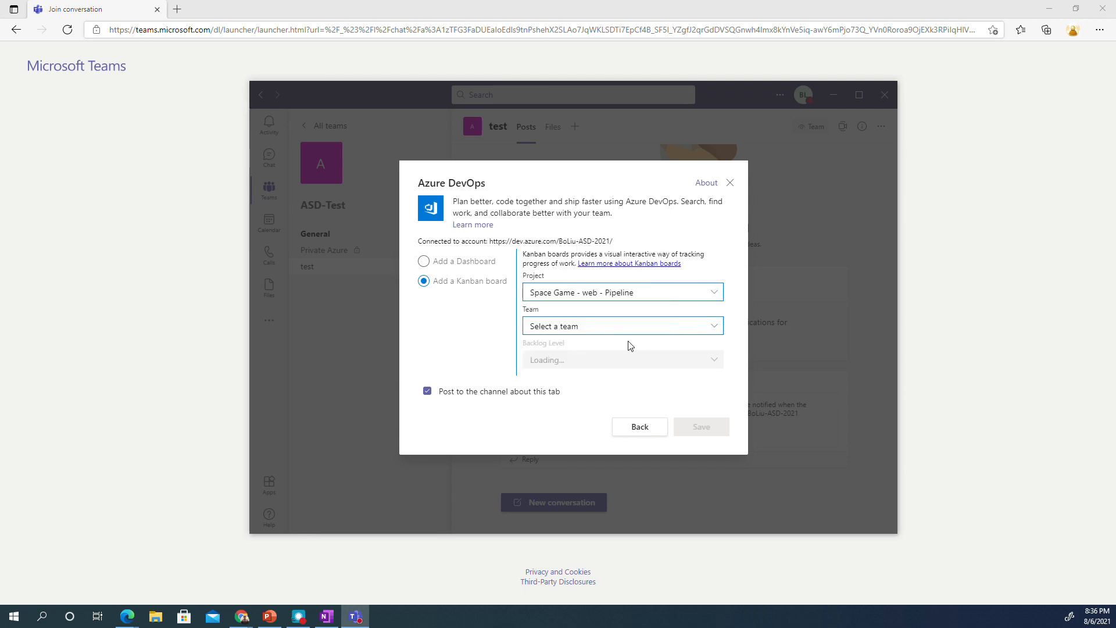
click(710, 360)
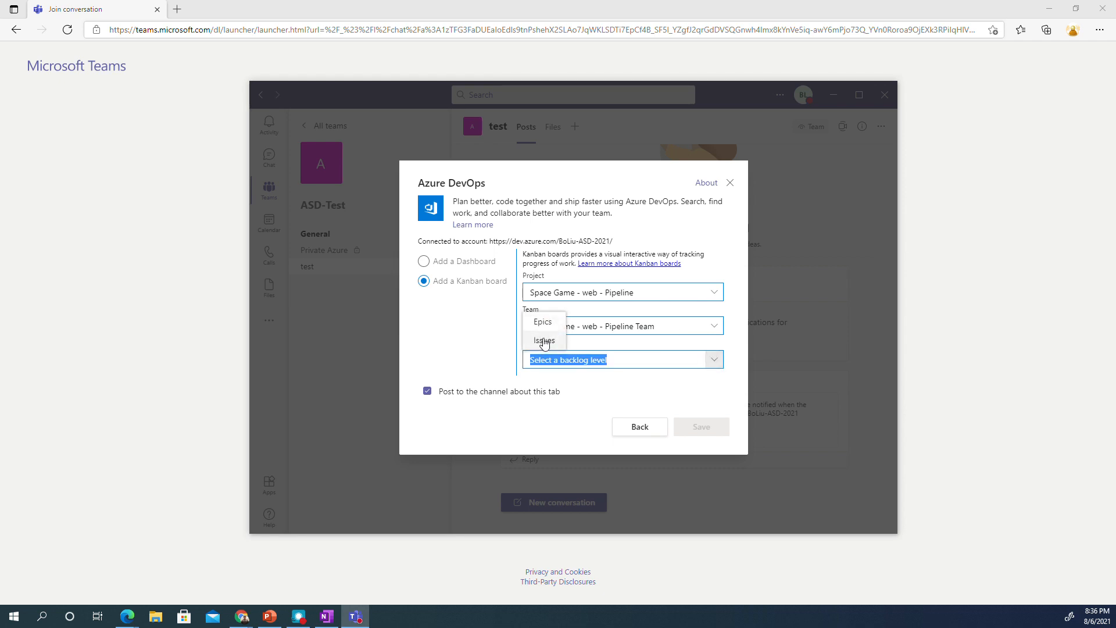
click(543, 323)
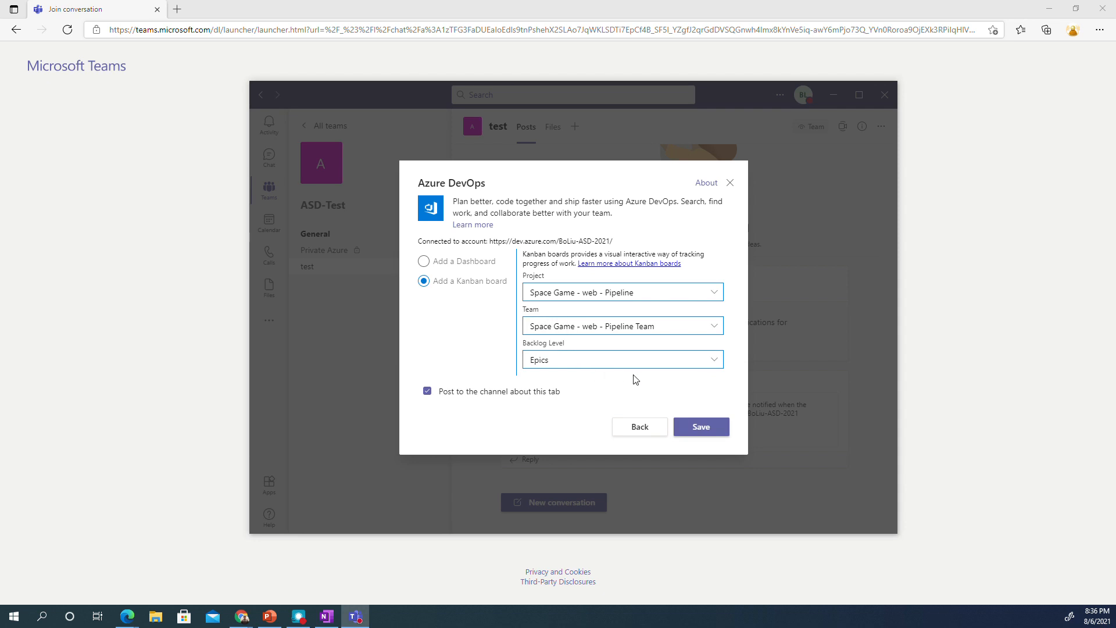
click(698, 428)
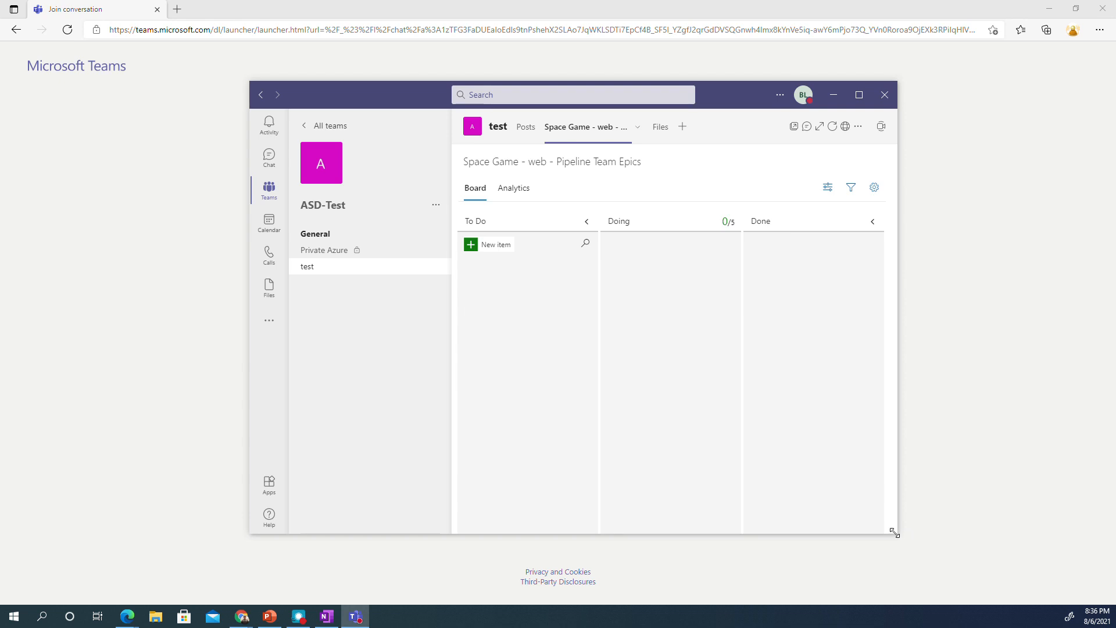
- Widen the Teams window, close the board settings unchanged, and view the empty Files tab
drag(894, 532, 1000, 564)
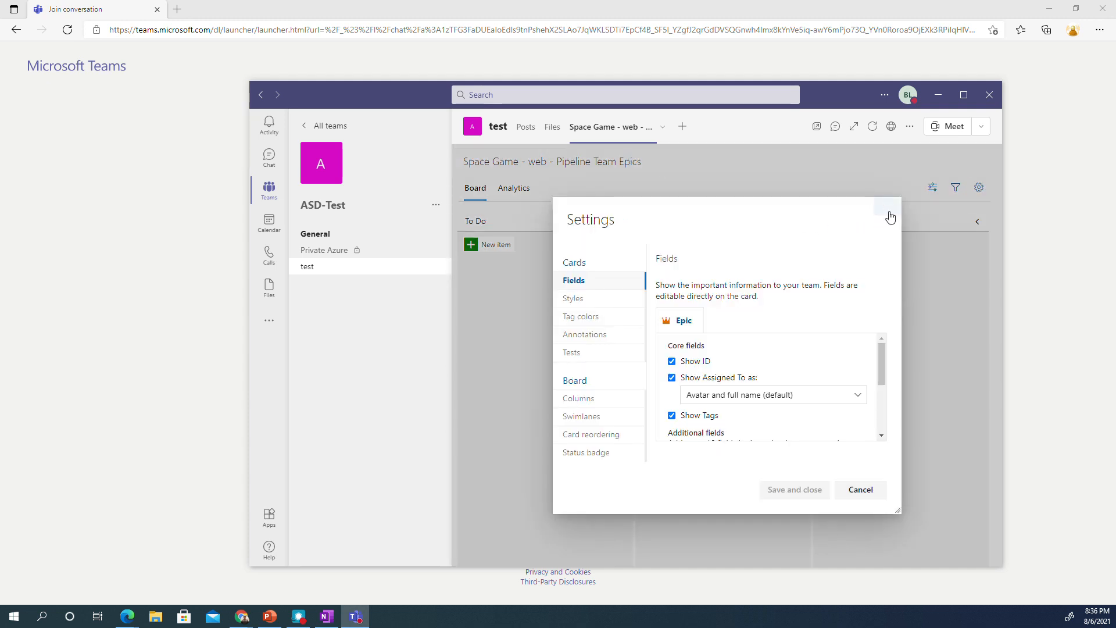
click(887, 207)
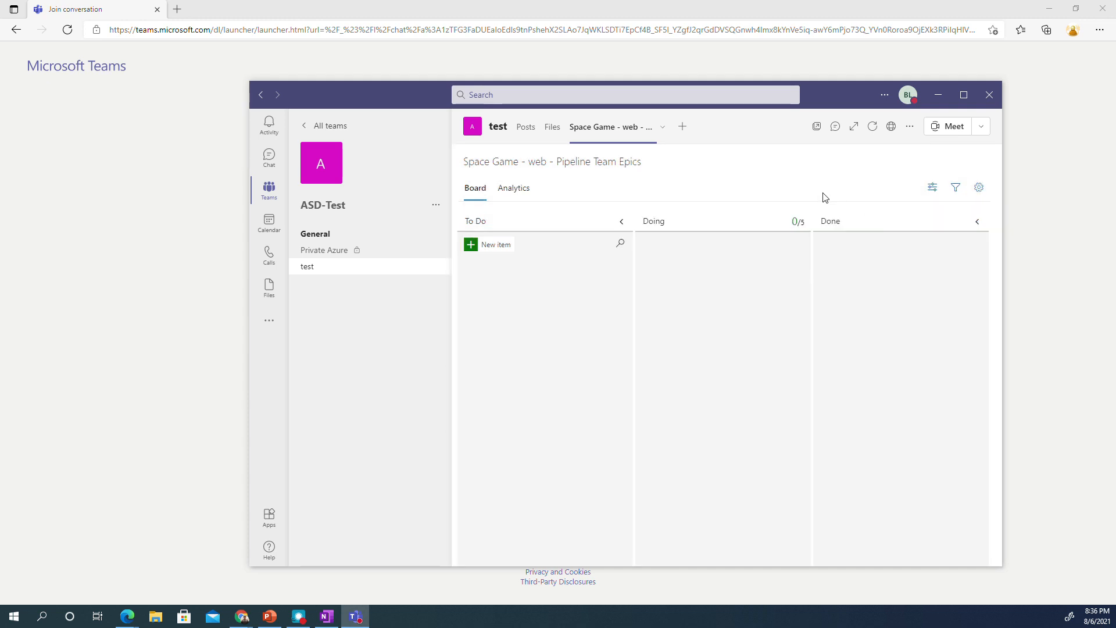
click(977, 188)
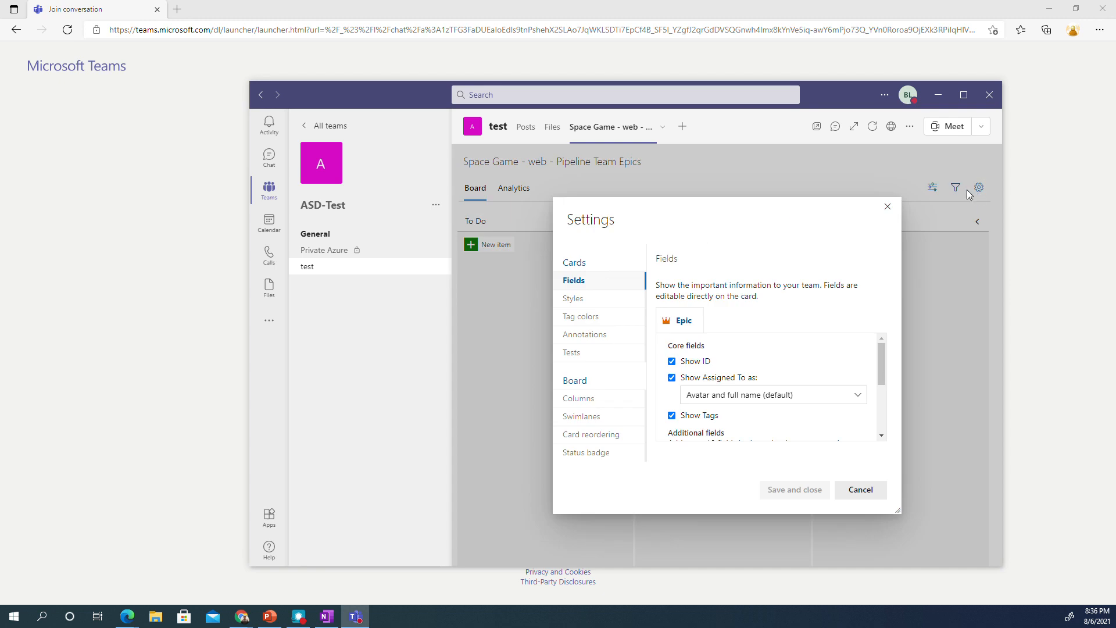
click(887, 206)
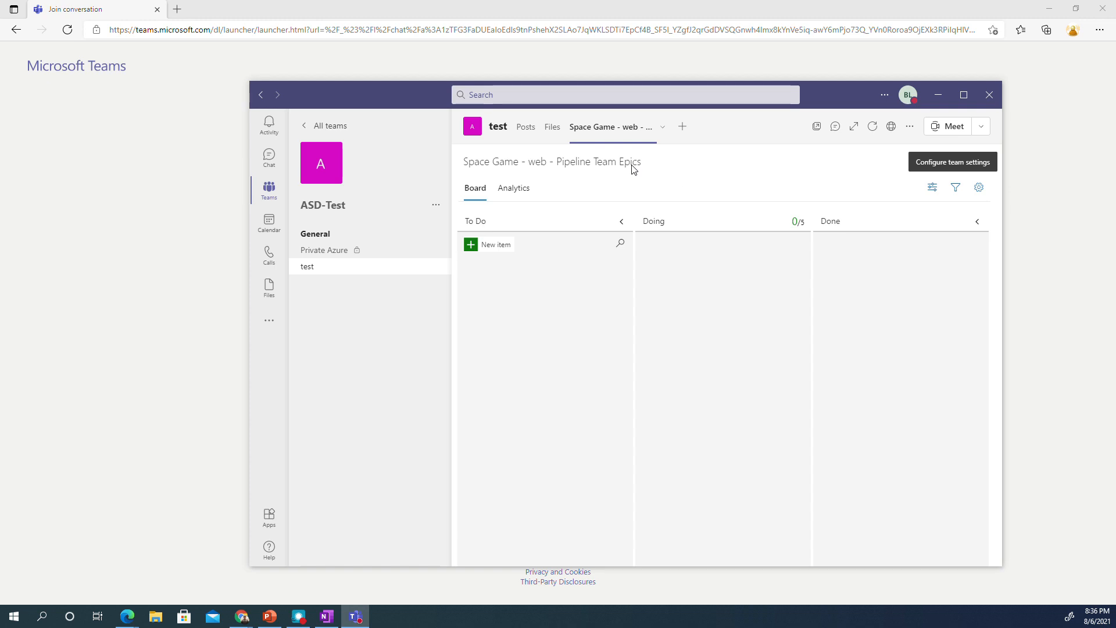
click(551, 130)
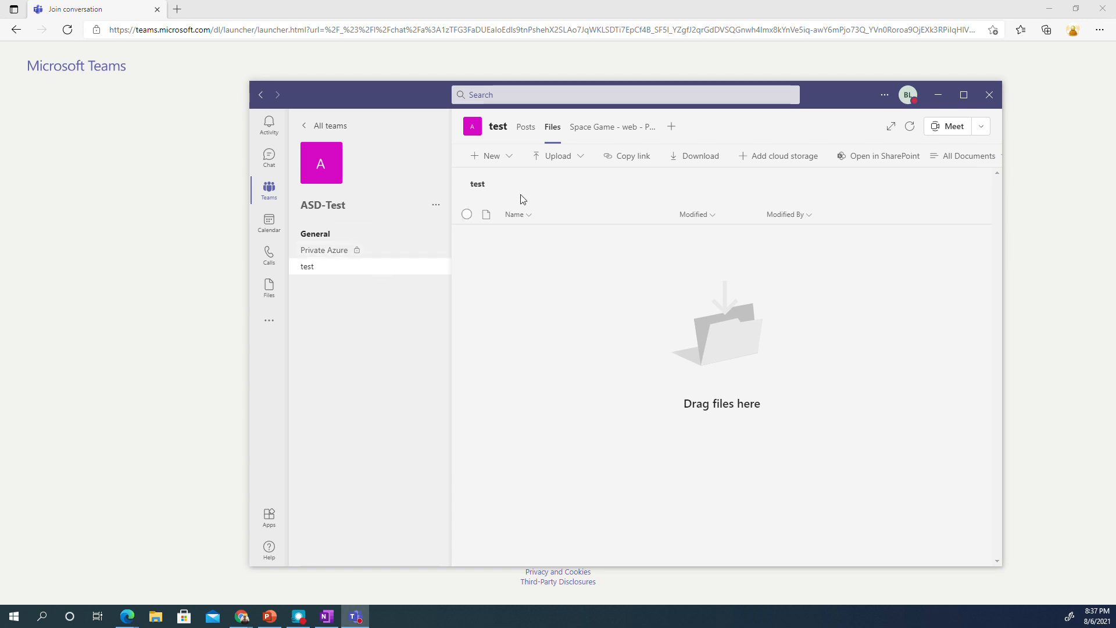
- Check the new-tab announcement in Posts, then return to the Azure DevOps Labs guide page
click(526, 129)
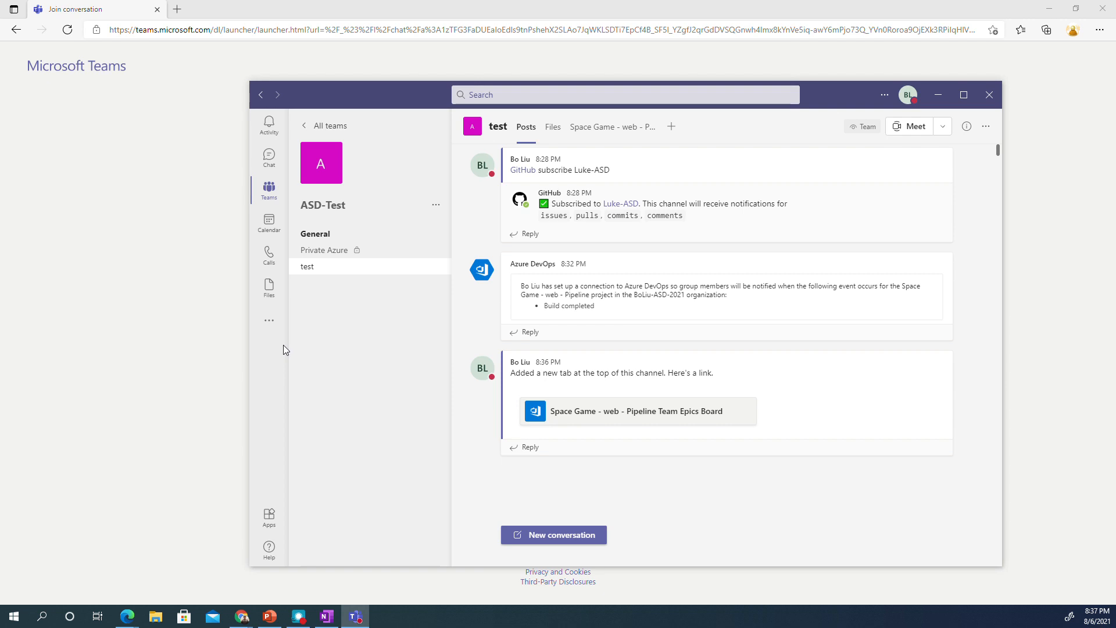
key(alt+Tab)
scroll(675, 396, up, 20)
scroll(1061, 296, up, 15)
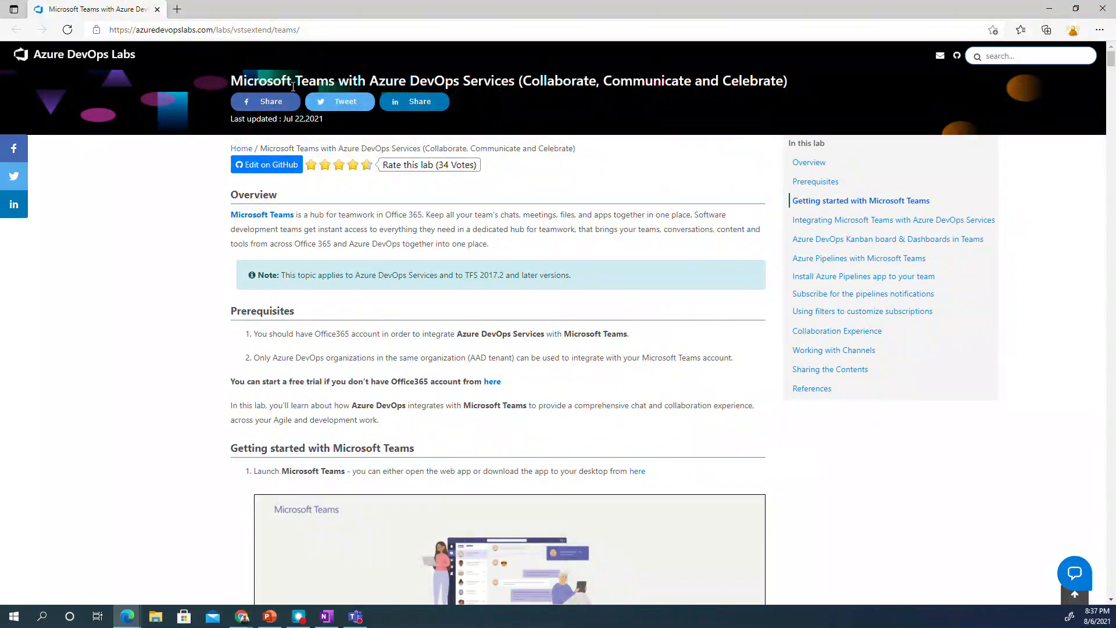